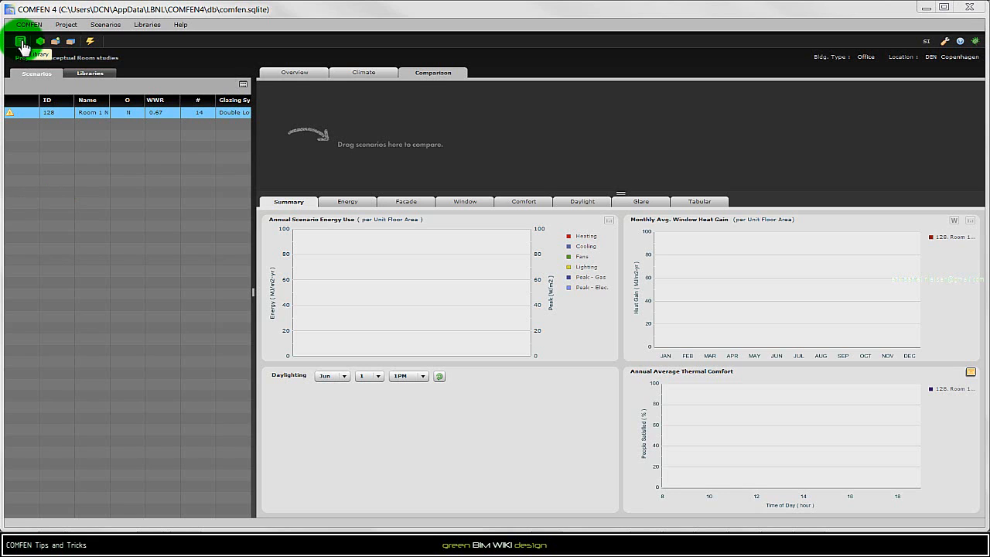
Open the component libraries and look through the window, glazing system, shading system and frame lists.
{"action": "left_click", "coordinate": [147, 25]}
{"action": "left_click", "coordinate": [154, 44]}
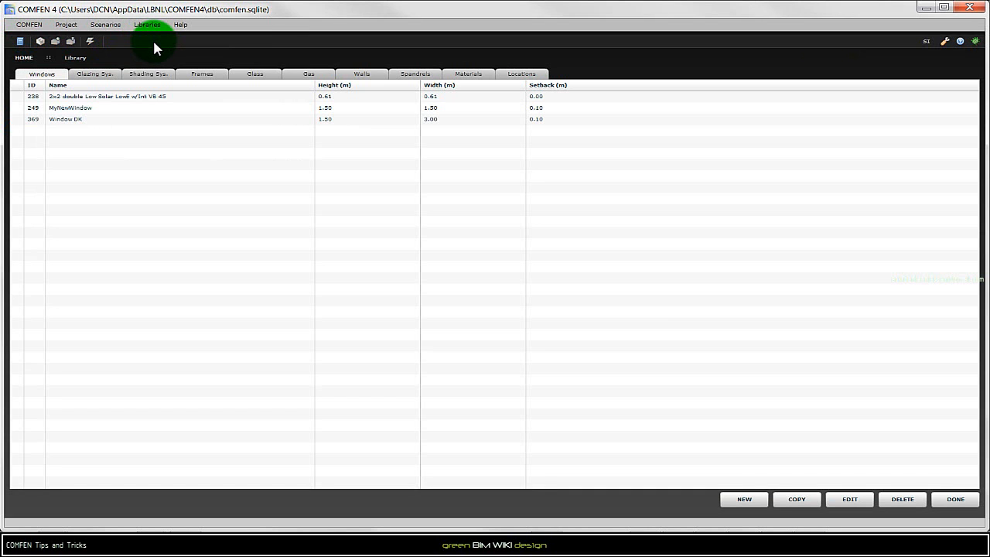
{"action": "left_click", "coordinate": [100, 74]}
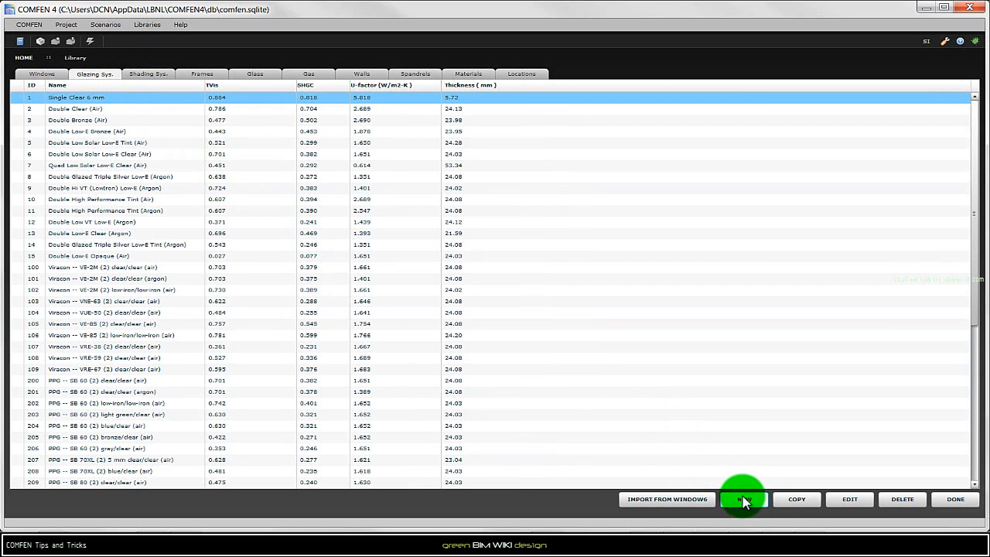
{"action": "left_click", "coordinate": [148, 75]}
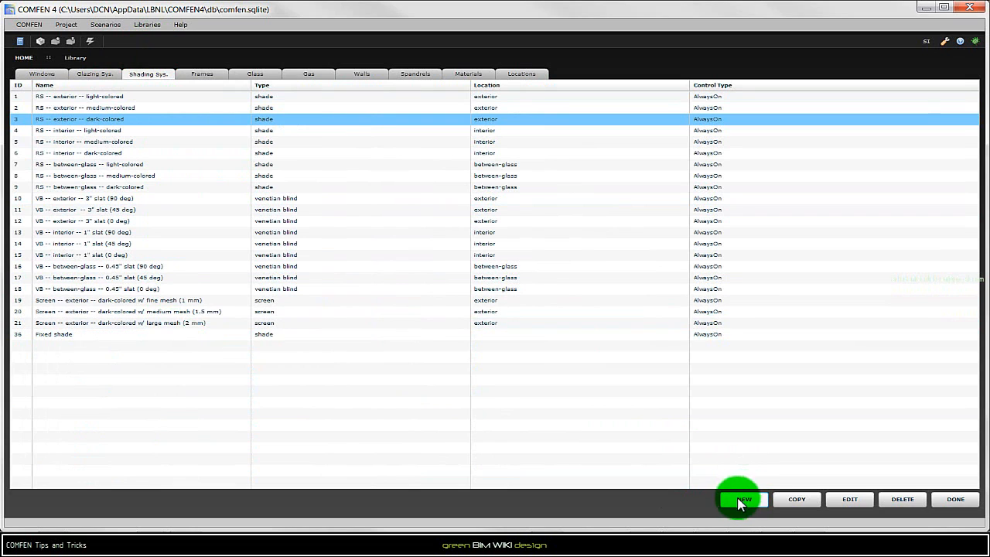
{"action": "left_click", "coordinate": [204, 78]}
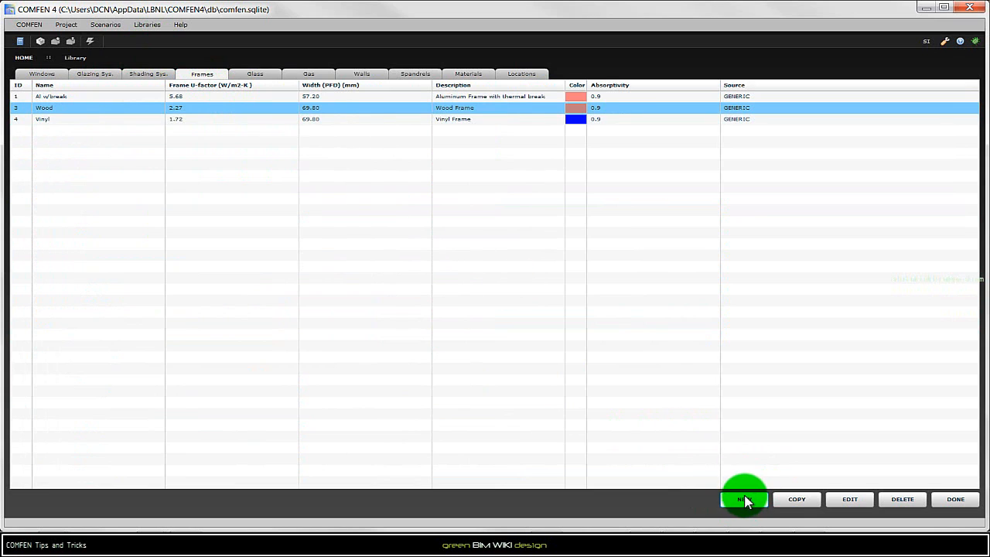
Examine the glass products, WINDOW 6's Glazing System Library and the list of gas fills.
{"action": "left_click", "coordinate": [256, 77]}
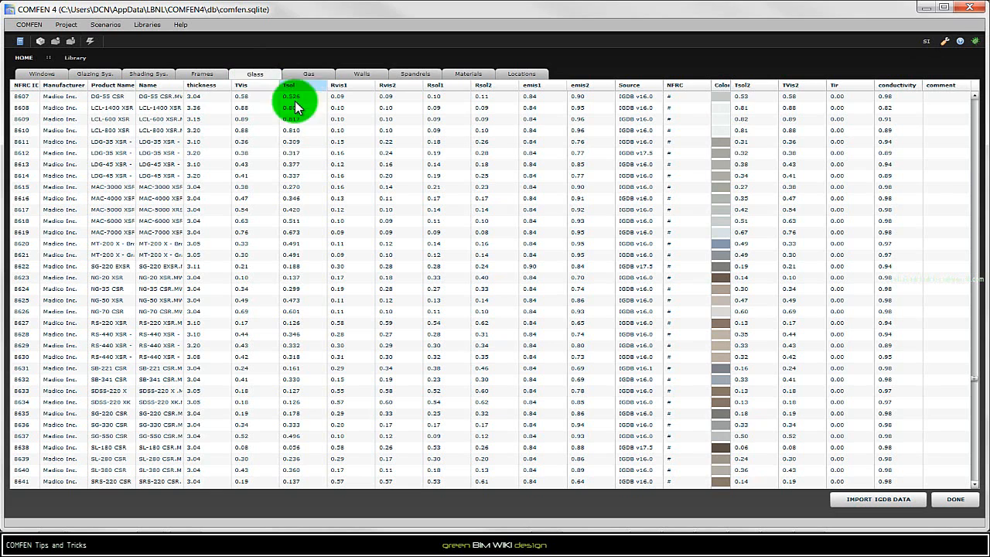
{"action": "left_click_drag", "start_coordinate": [979, 384], "coordinate": [970, 230]}
{"action": "left_click", "coordinate": [486, 307]}
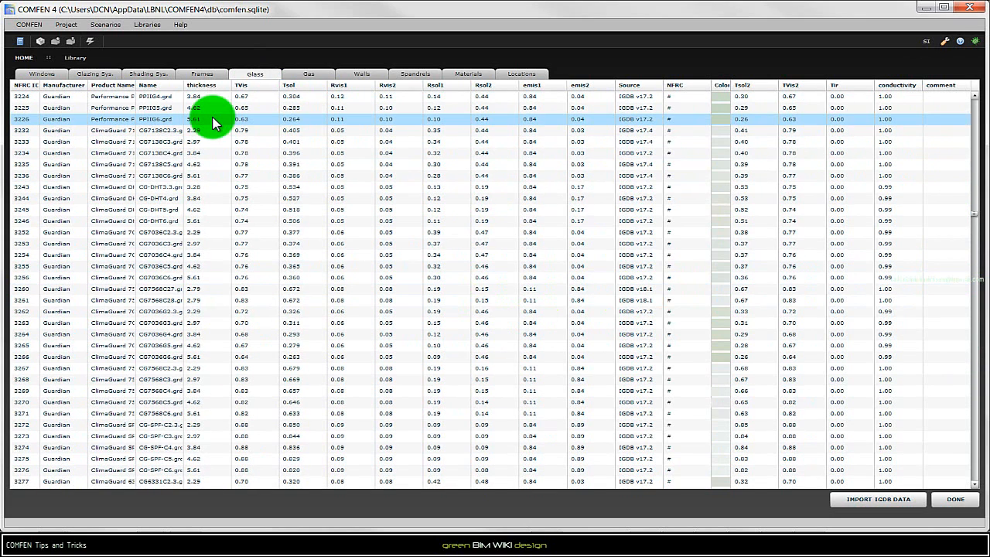
{"action": "scroll", "coordinate": [221, 106], "scroll_direction": "up", "scroll_amount": 4}
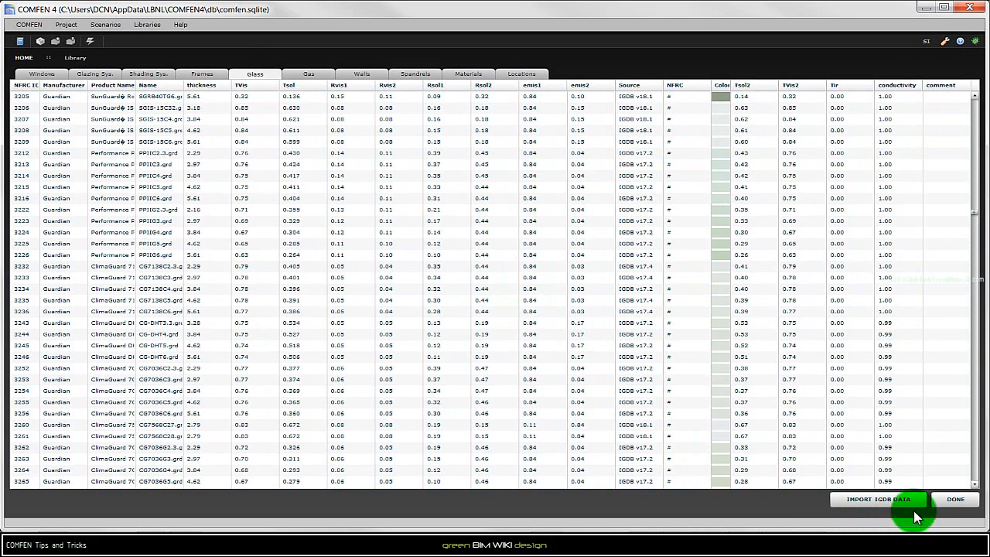
{"action": "left_click", "coordinate": [872, 503]}
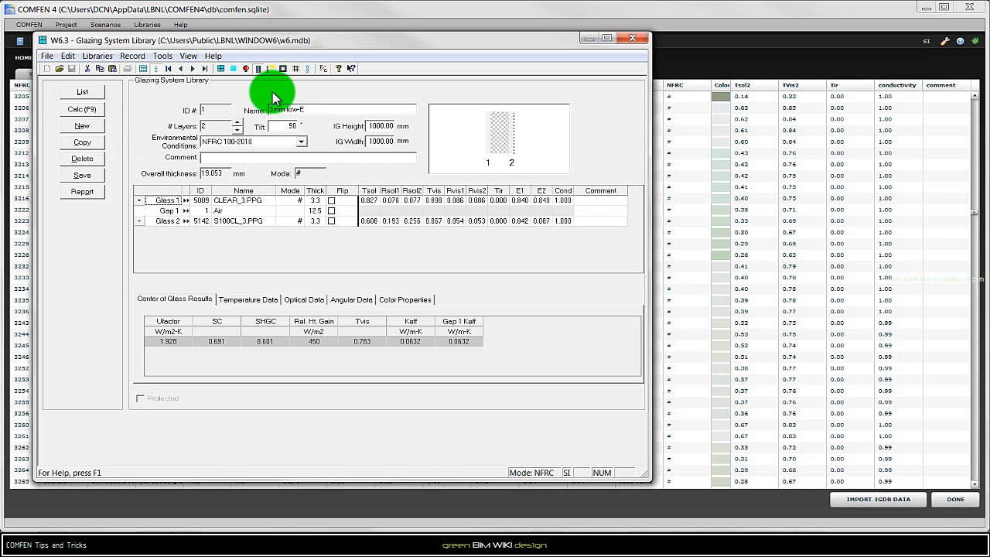
{"action": "left_click", "coordinate": [631, 37]}
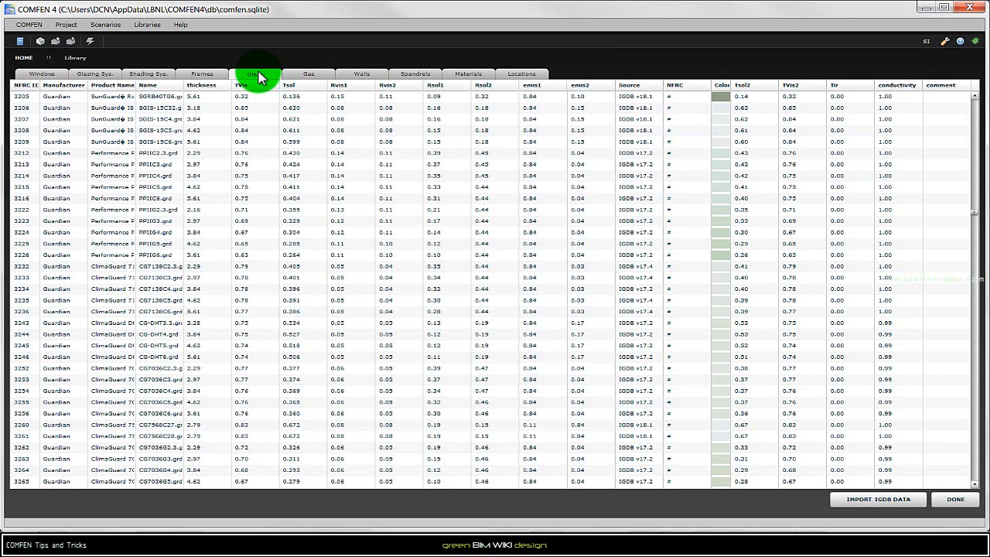
{"action": "left_click", "coordinate": [309, 75]}
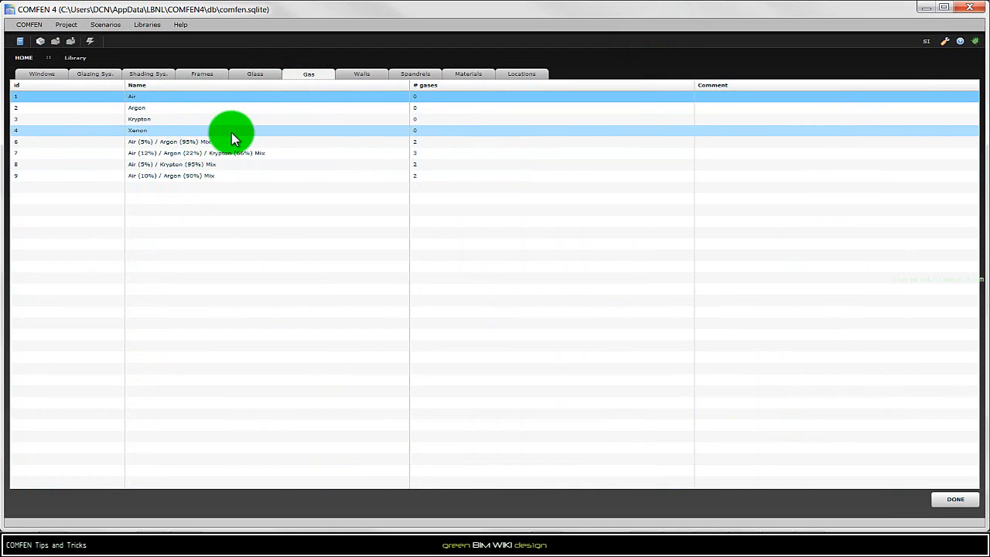
Start a new glazing system with the generic glass BRONZE_6.DAT (ID 101) as its first layer.
{"action": "left_click", "coordinate": [57, 76]}
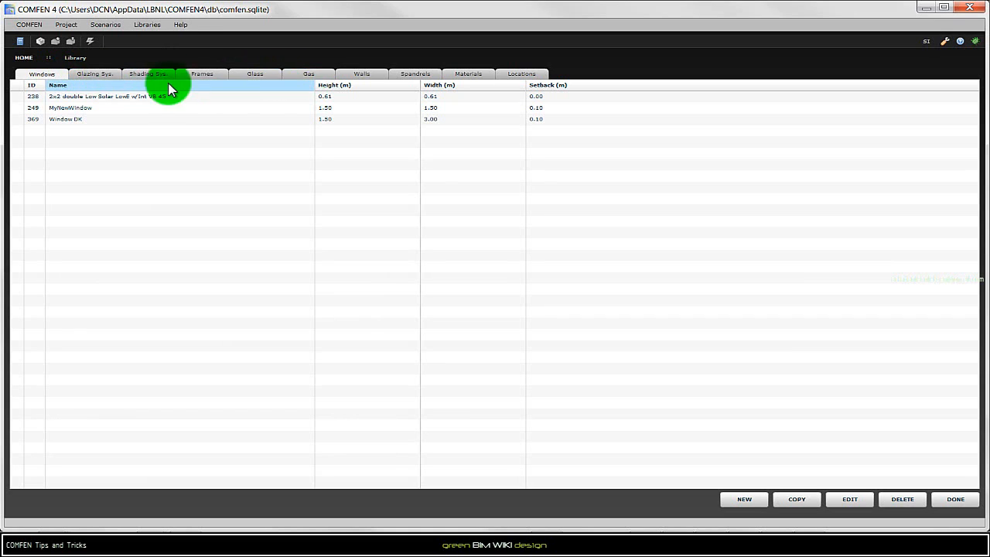
{"action": "left_click", "coordinate": [96, 78]}
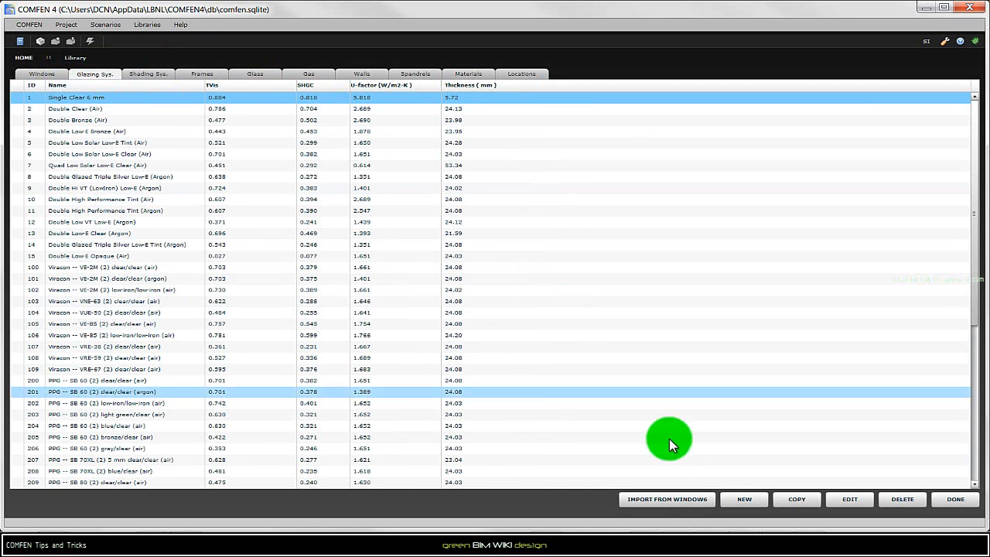
{"action": "left_click", "coordinate": [744, 500]}
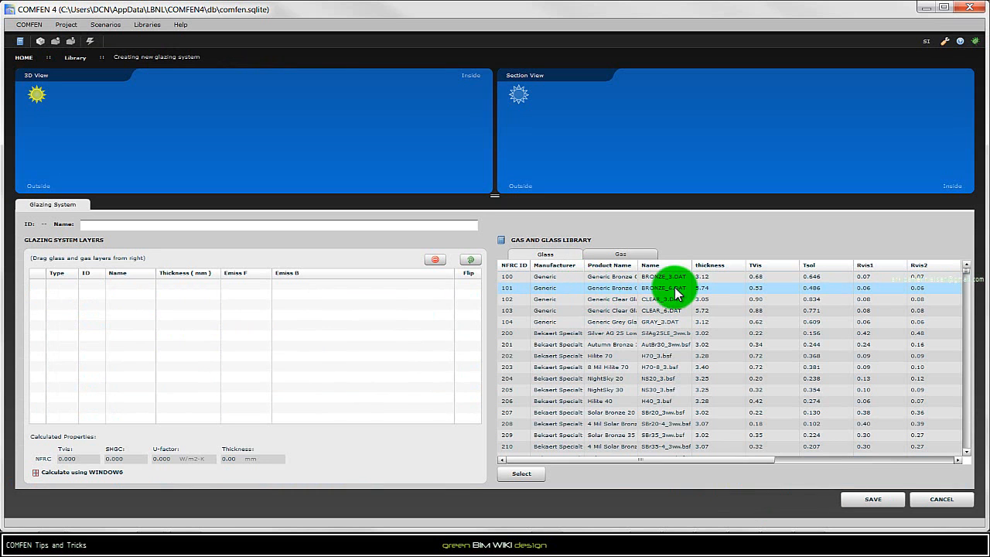
{"action": "left_click", "coordinate": [563, 292]}
{"action": "left_click", "coordinate": [522, 474]}
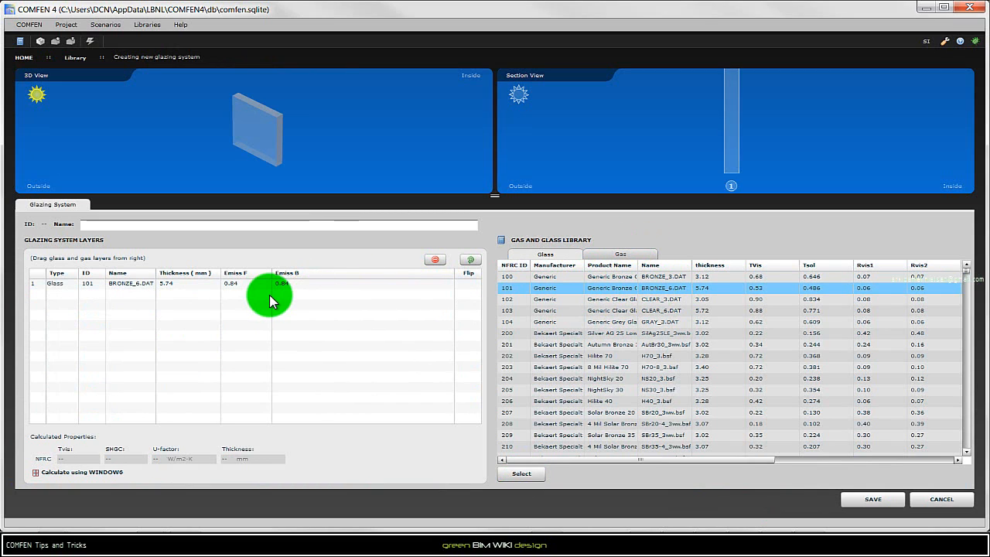
Add an Air (5%) / Argon (95%) Mix gas layer and a GRAY_3.DAT glass layer behind the bronze glass.
{"action": "left_click", "coordinate": [623, 257]}
{"action": "left_click", "coordinate": [582, 323]}
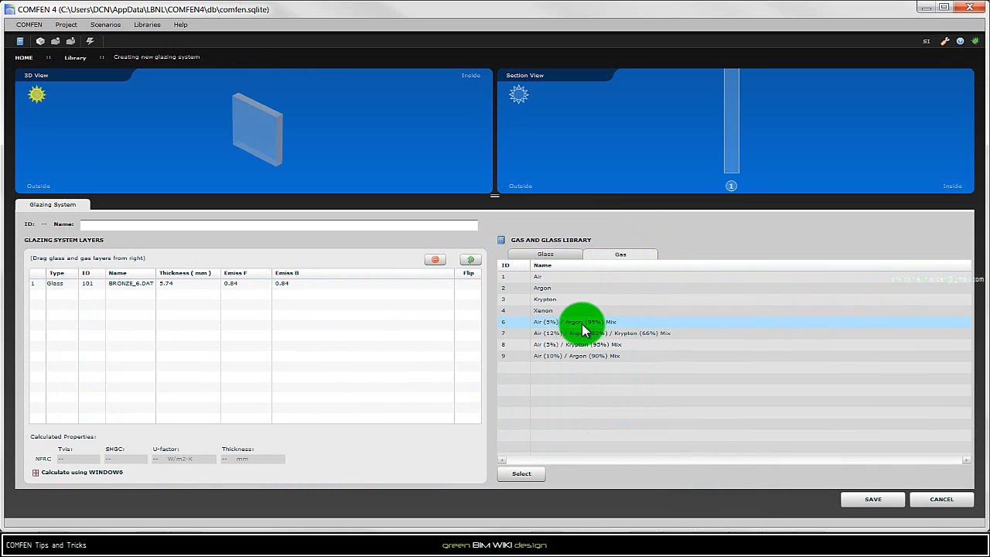
{"action": "left_click", "coordinate": [521, 473]}
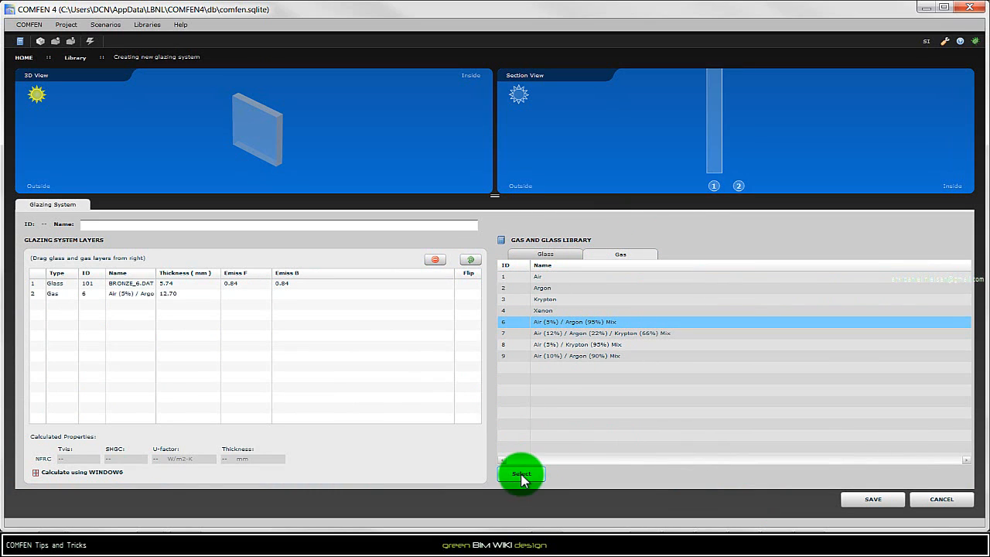
{"action": "left_click", "coordinate": [554, 257]}
{"action": "left_click", "coordinate": [552, 289]}
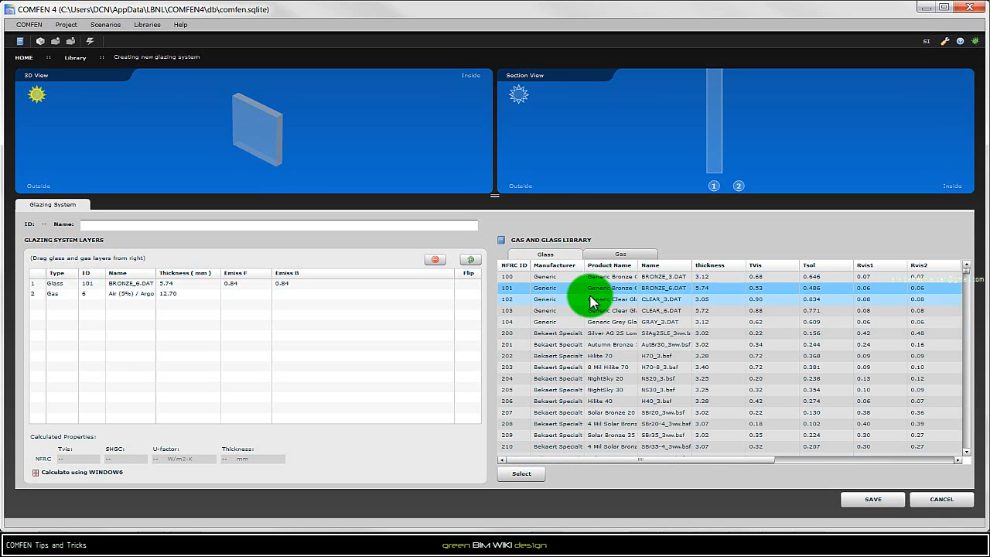
{"action": "left_click", "coordinate": [579, 320]}
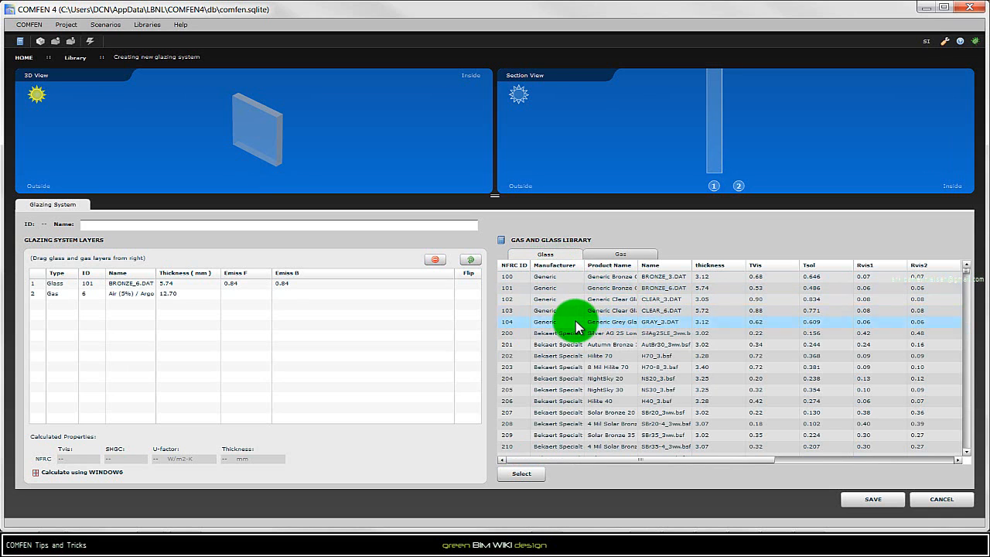
{"action": "left_click", "coordinate": [523, 475]}
Set the thickness of the air/argon gas layer to 15 mm.
{"action": "double_click", "coordinate": [180, 294]}
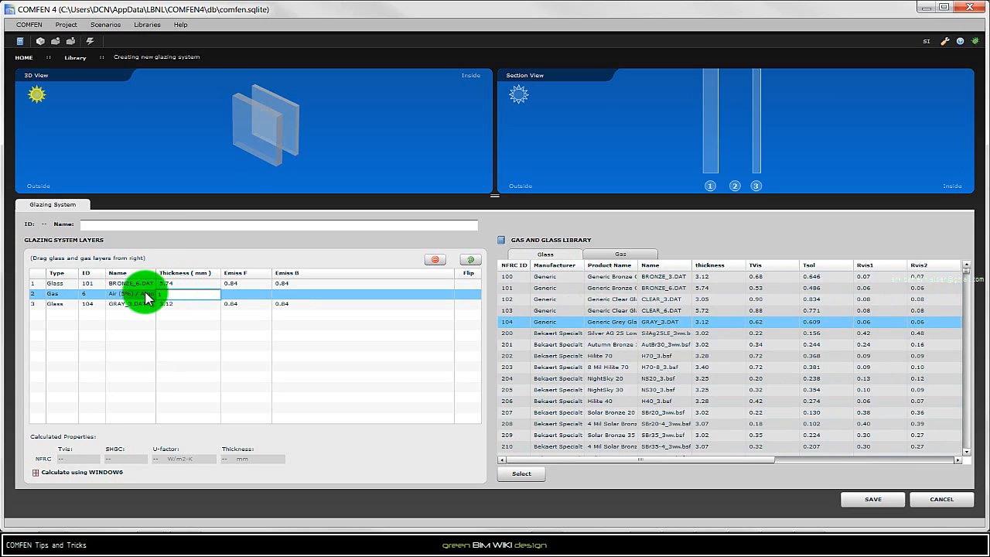
{"action": "type", "text": "15"}
{"action": "key", "text": "Return"}
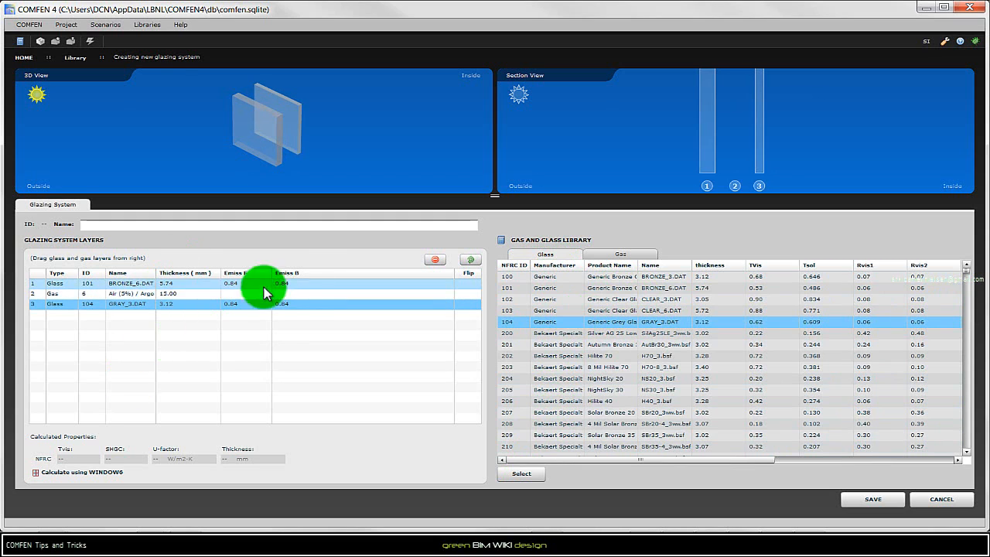
Name the glazing system "Glazing test 1", calculate its properties using WINDOW6 and save it.
{"action": "left_click", "coordinate": [91, 479]}
{"action": "left_click", "coordinate": [495, 291]}
{"action": "left_click", "coordinate": [99, 225]}
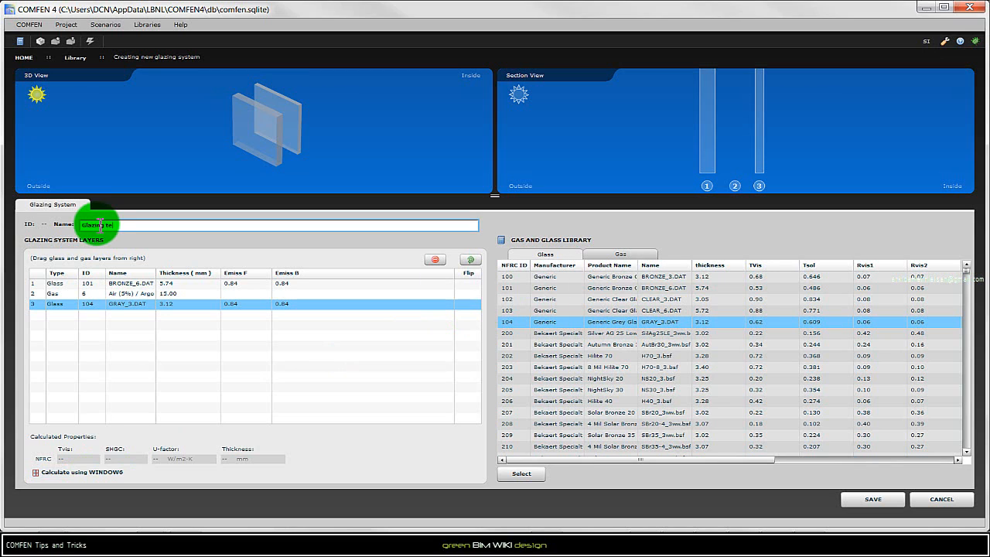
{"action": "type", "text": "Glazing test 1"}
{"action": "left_click", "coordinate": [77, 472]}
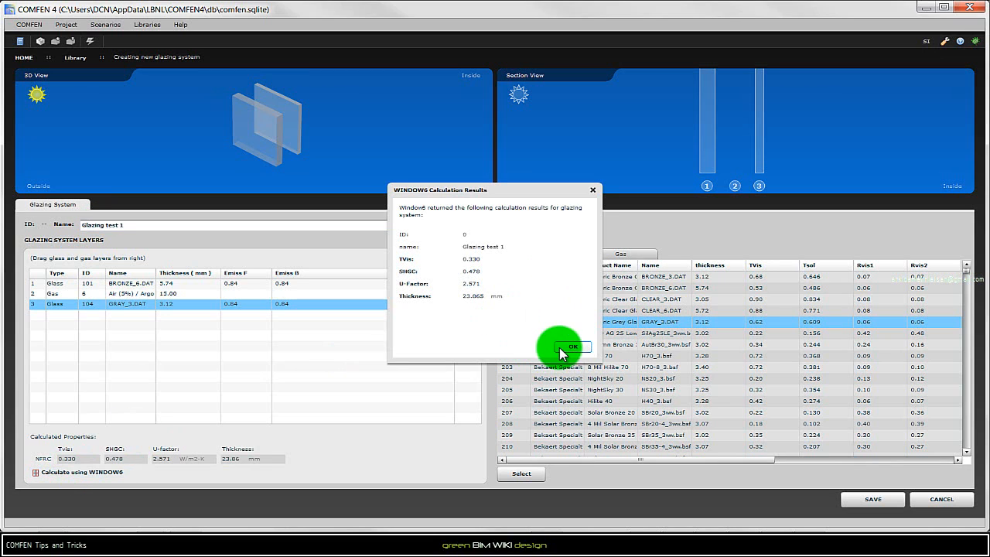
{"action": "left_click", "coordinate": [571, 349]}
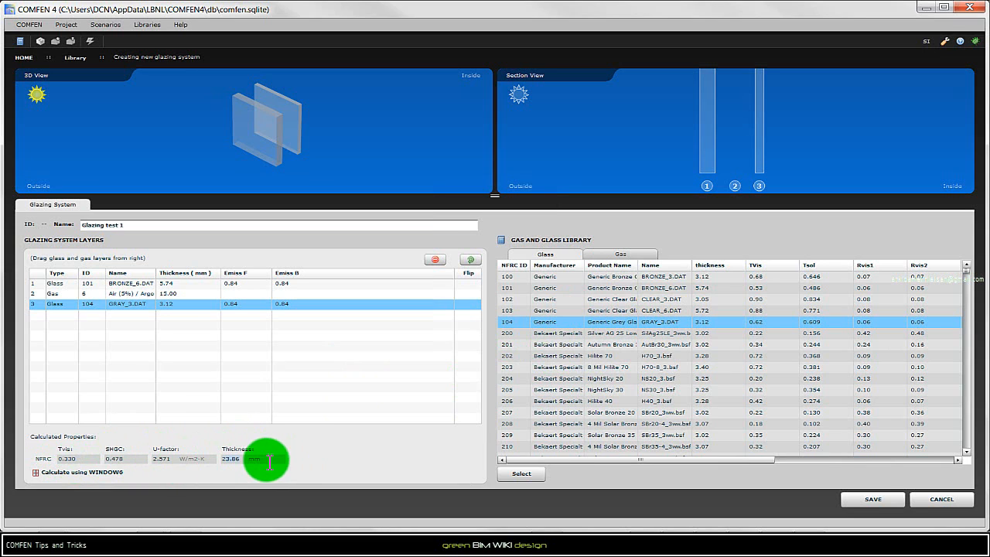
{"action": "left_click", "coordinate": [872, 499]}
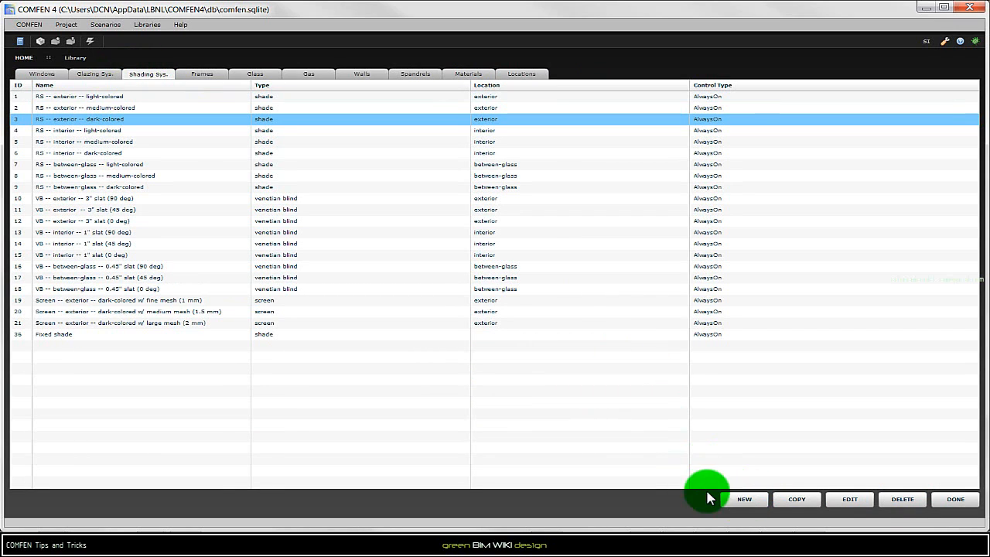
Start a new shading system in the shading library and set its shading type to venetian blind.
{"action": "left_click", "coordinate": [739, 499]}
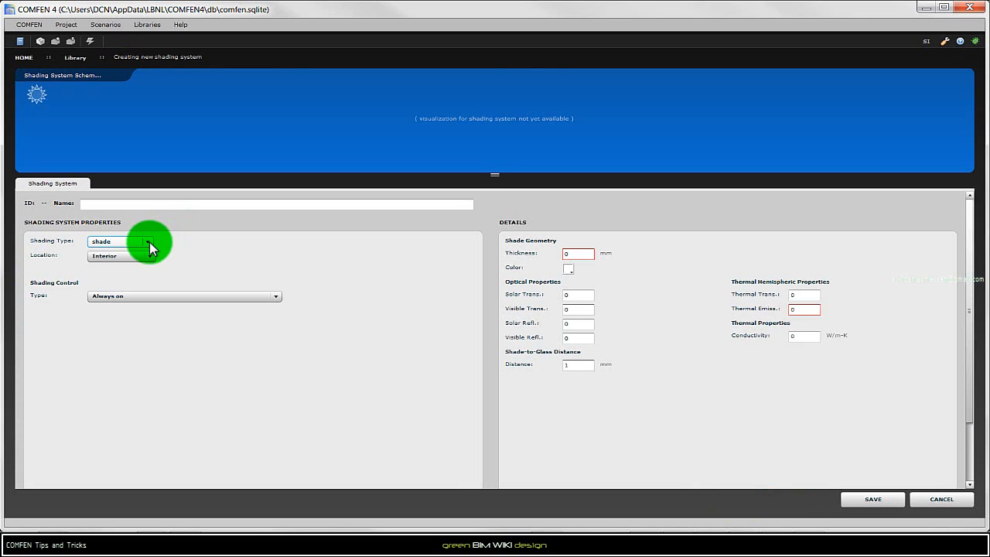
{"action": "left_click", "coordinate": [149, 241]}
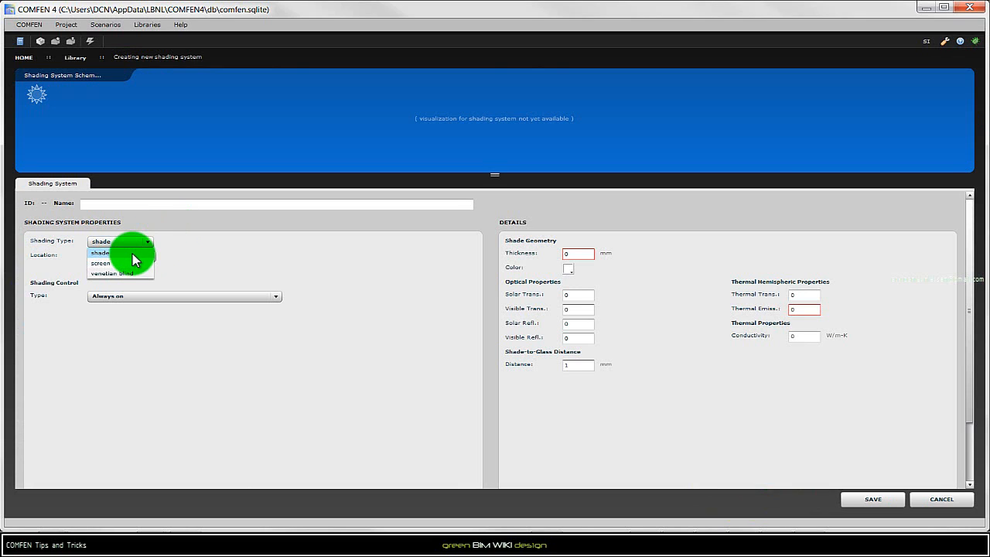
{"action": "left_click", "coordinate": [122, 263]}
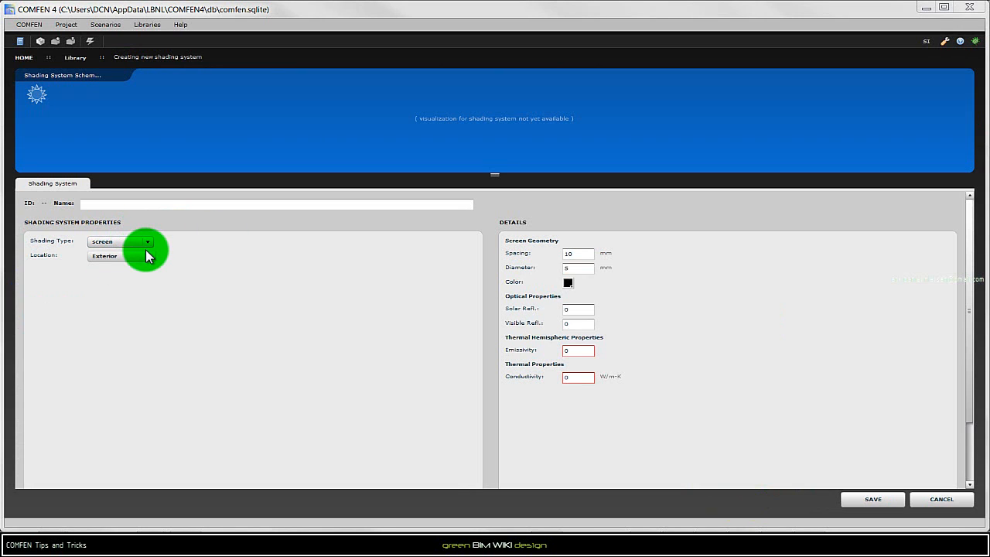
{"action": "left_click", "coordinate": [147, 242]}
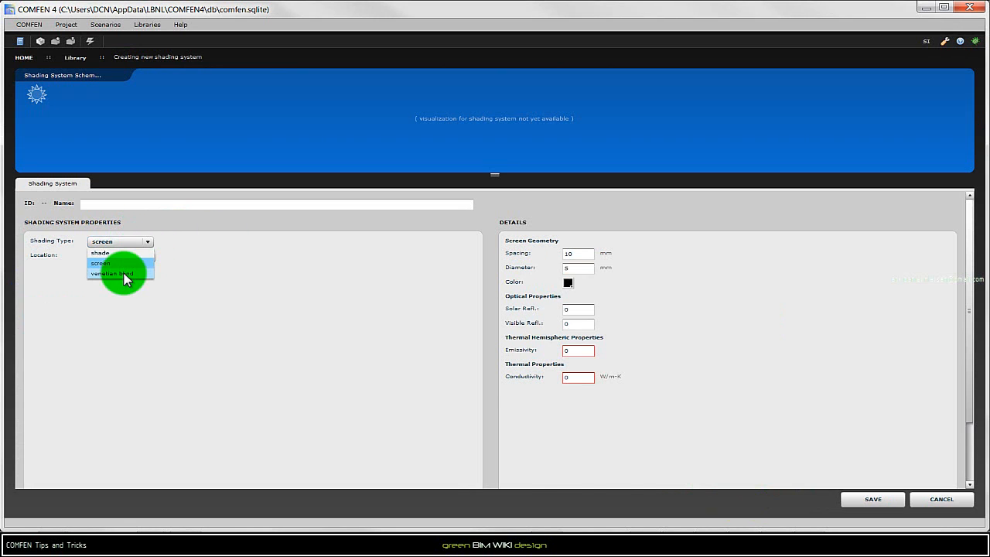
{"action": "left_click", "coordinate": [122, 272]}
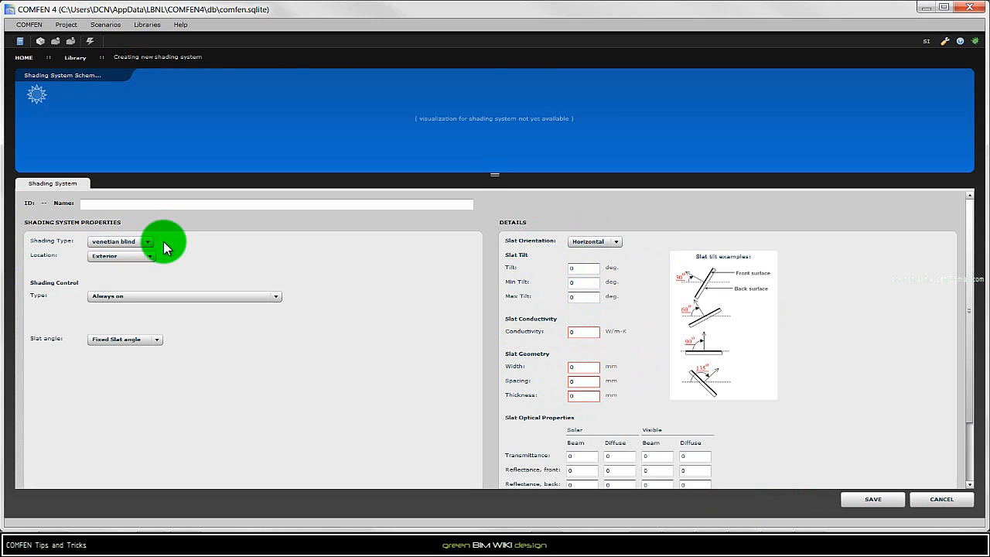
Examine the available shading control types and their descriptions in COMFEN4.0-UserManual.pdf in Adobe Acrobat.
{"action": "left_click", "coordinate": [150, 294]}
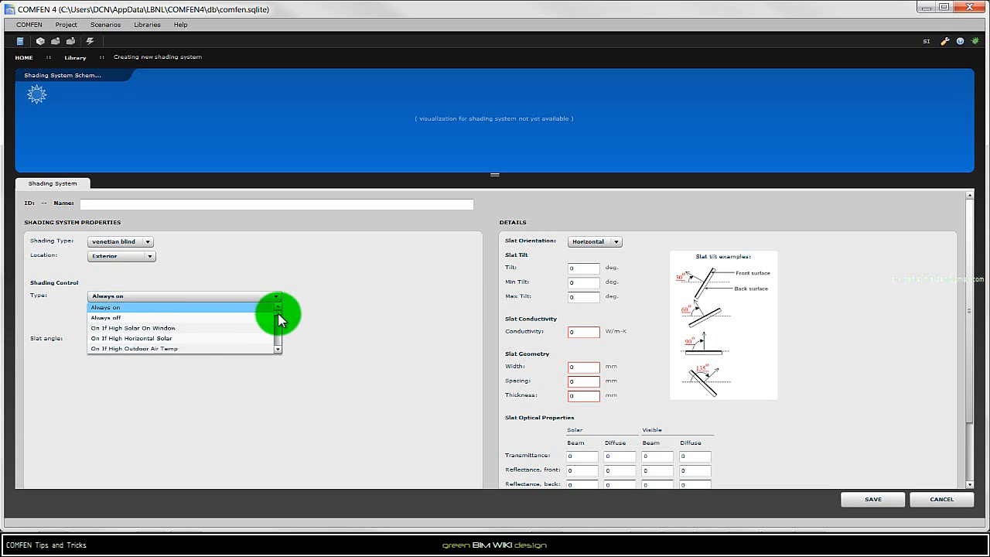
{"action": "mouse_move", "coordinate": [276, 314]}
{"action": "left_mouse_down"}
{"action": "mouse_move", "coordinate": [276, 345]}
{"action": "mouse_move", "coordinate": [279, 310]}
{"action": "left_mouse_up"}
{"action": "left_click", "coordinate": [353, 286]}
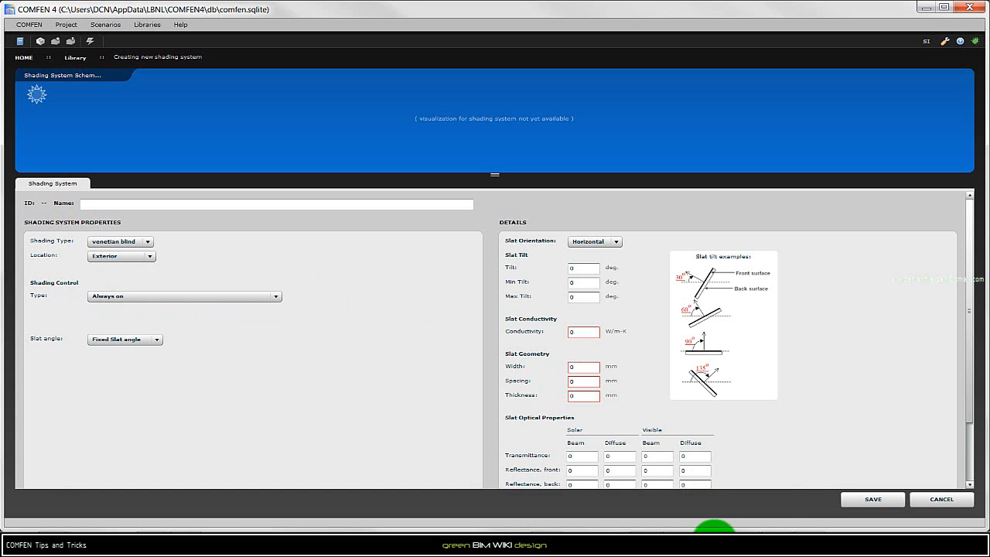
{"action": "left_click", "coordinate": [712, 523]}
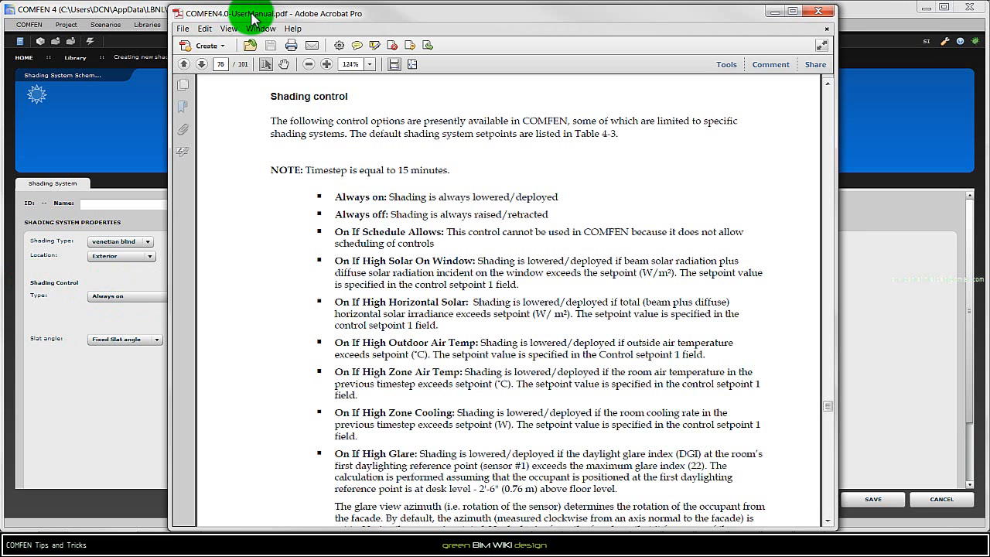
{"action": "scroll", "coordinate": [449, 221], "scroll_direction": "down", "scroll_amount": 2}
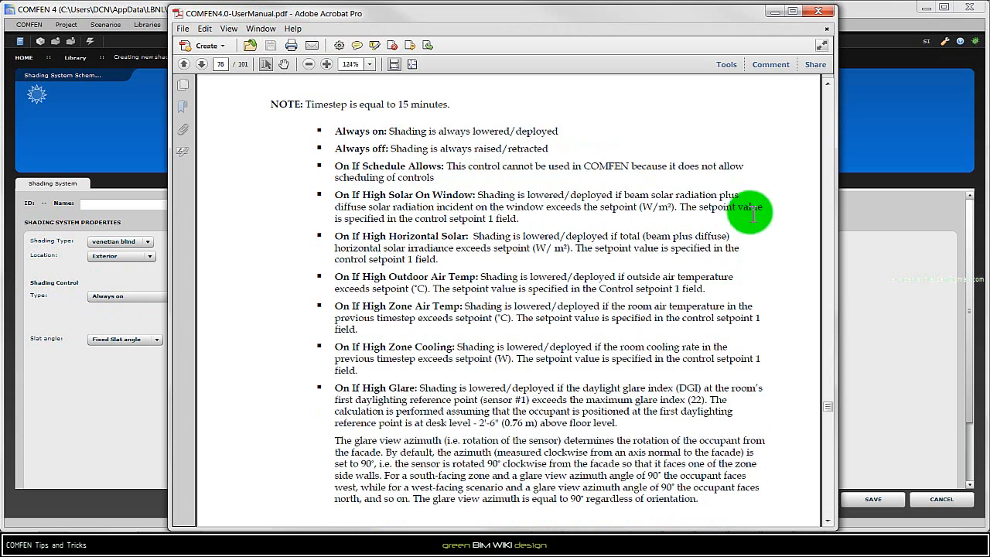
{"action": "left_click", "coordinate": [125, 409]}
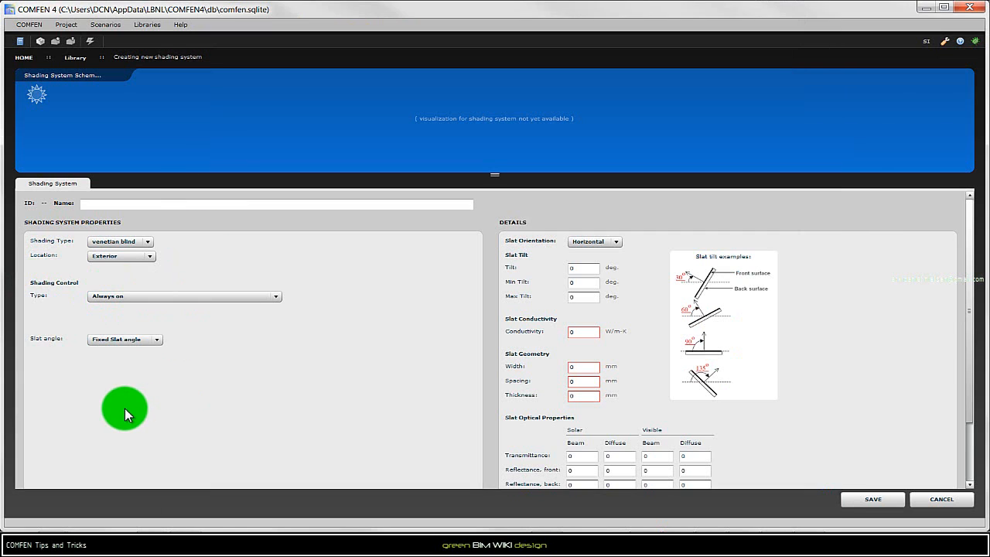
Set the venetian blind's slat angle to Block beam solar and name the shading system "Shading System Test".
{"action": "left_click", "coordinate": [166, 339]}
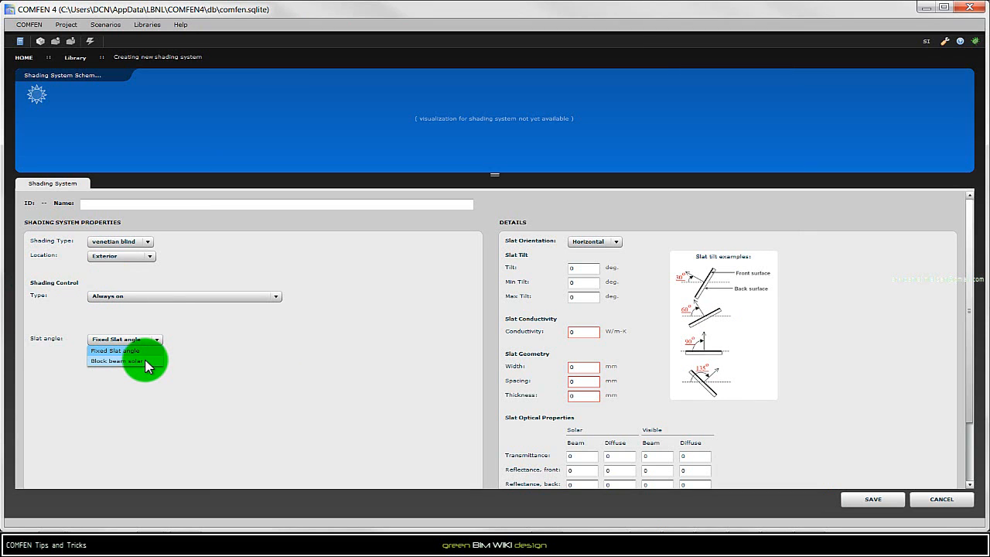
{"action": "left_click", "coordinate": [124, 361]}
{"action": "left_click", "coordinate": [150, 256]}
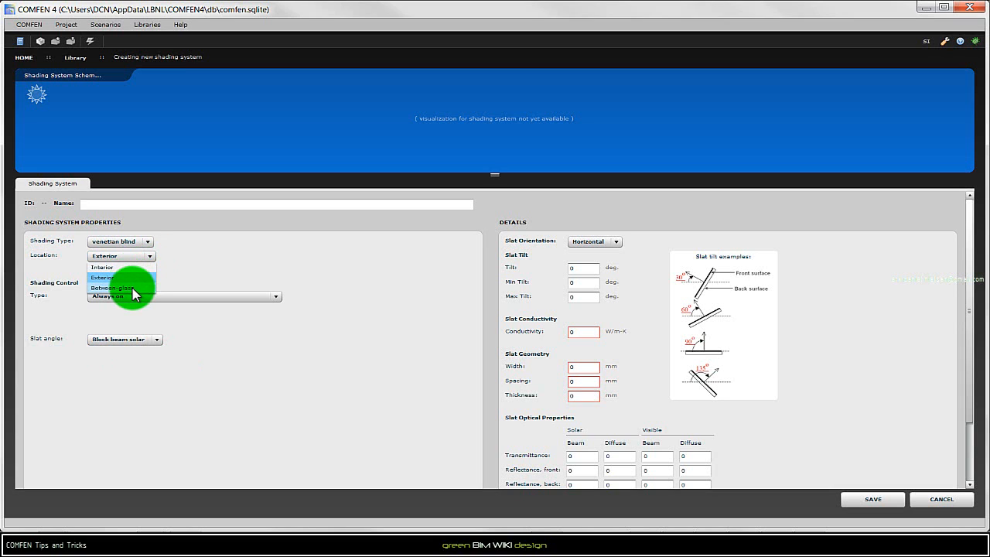
{"action": "left_click", "coordinate": [130, 203]}
{"action": "type", "text": "Sh"}
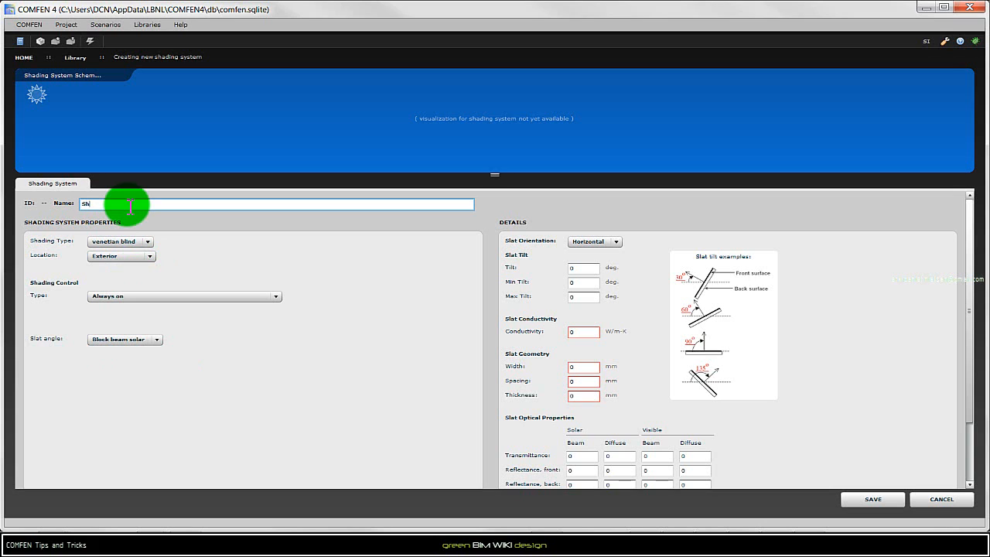
{"action": "type", "text": "ading System Test"}
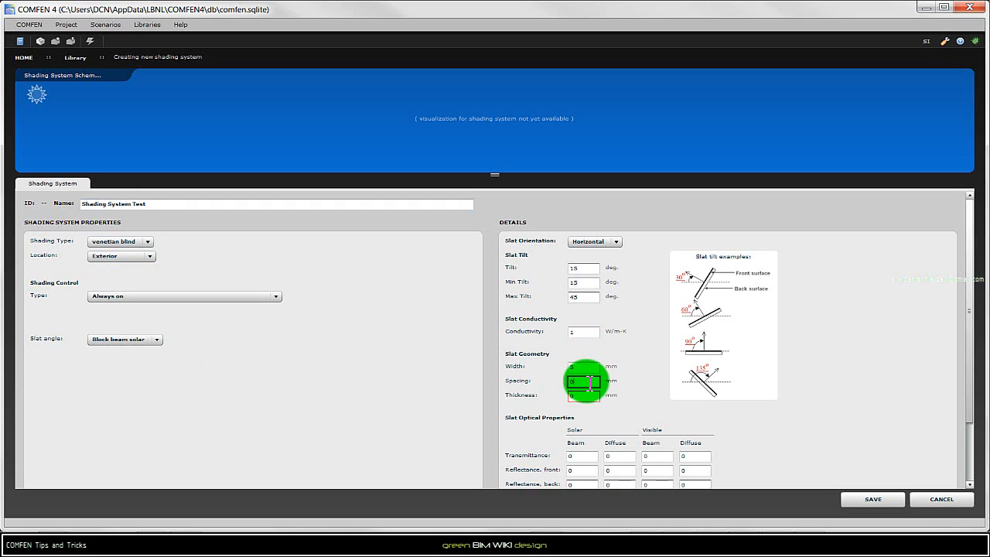
Set the slat spacing to 15 mm and the slat thickness to 1 mm, and save the shading system.
{"action": "left_click", "coordinate": [584, 380]}
{"action": "type", "text": "15"}
{"action": "left_click", "coordinate": [579, 395]}
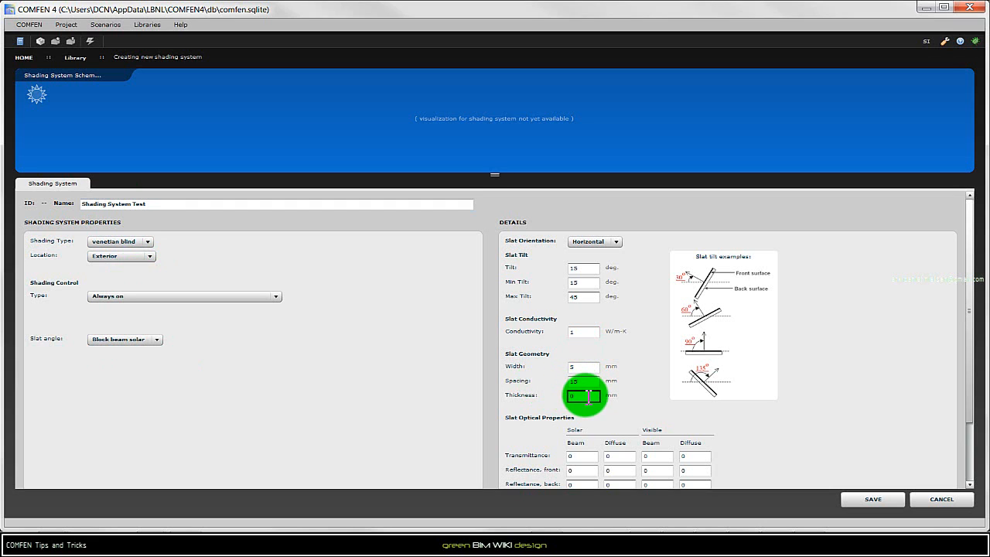
{"action": "type", "text": "1"}
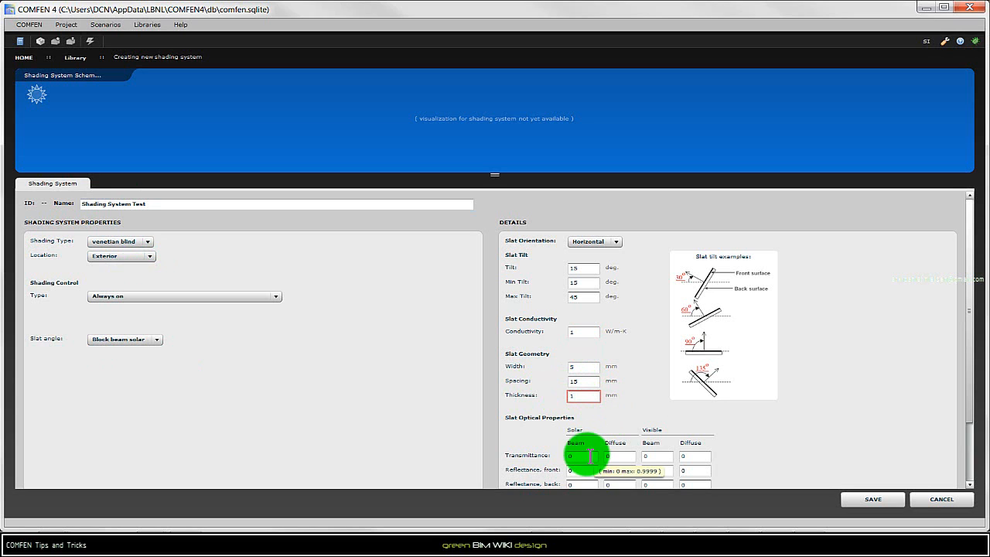
{"action": "left_click", "coordinate": [881, 499]}
Start a new frame named "Wood 75mm" in the frame library with source Generic and a U-factor of 2.25 W/m2-K.
{"action": "left_click", "coordinate": [203, 76]}
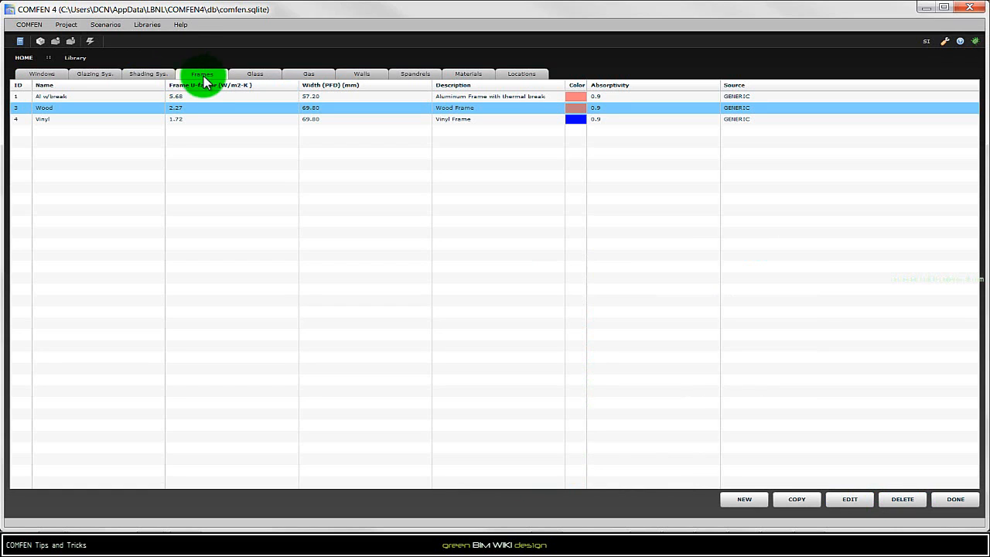
{"action": "left_click", "coordinate": [745, 499]}
{"action": "type", "text": "Wood 75mm"}
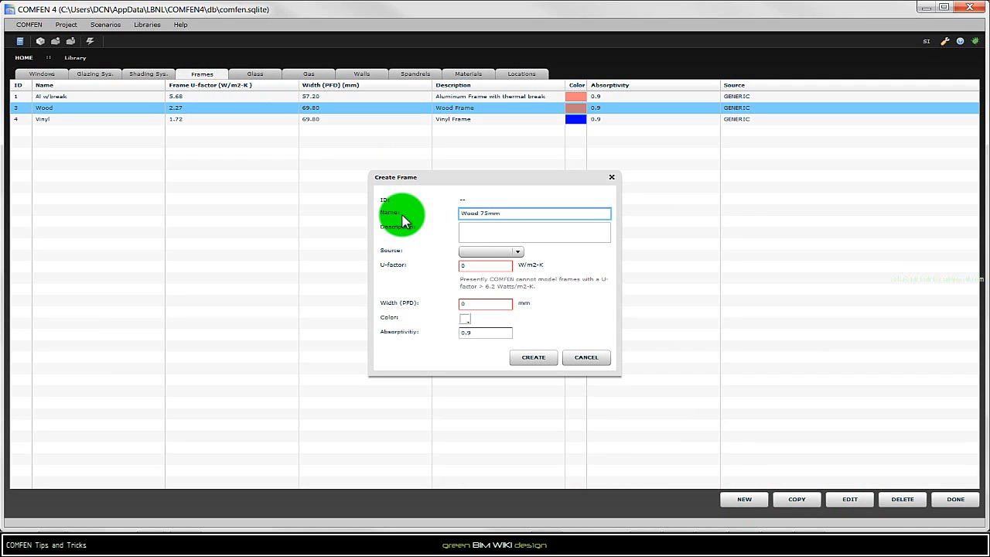
{"action": "left_click", "coordinate": [494, 251]}
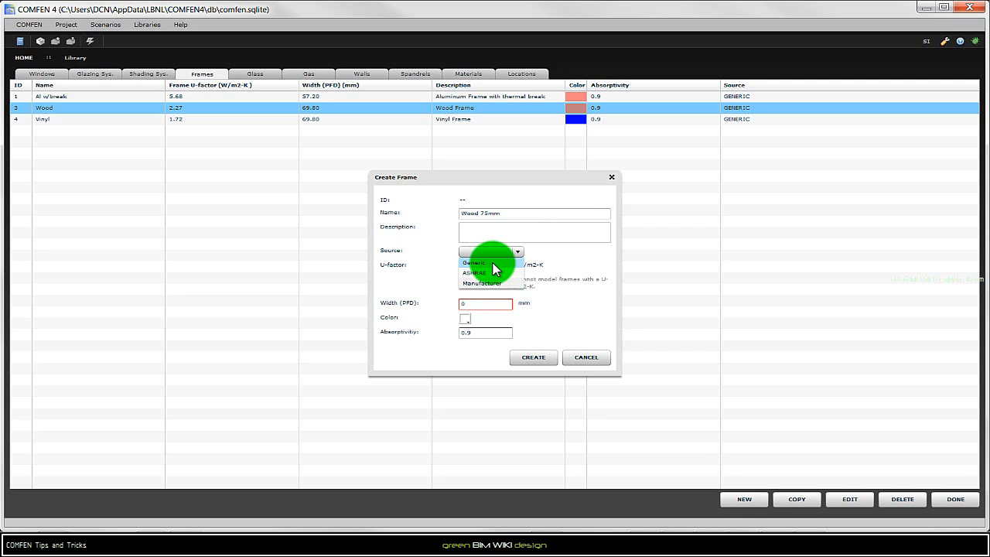
{"action": "left_click", "coordinate": [493, 263]}
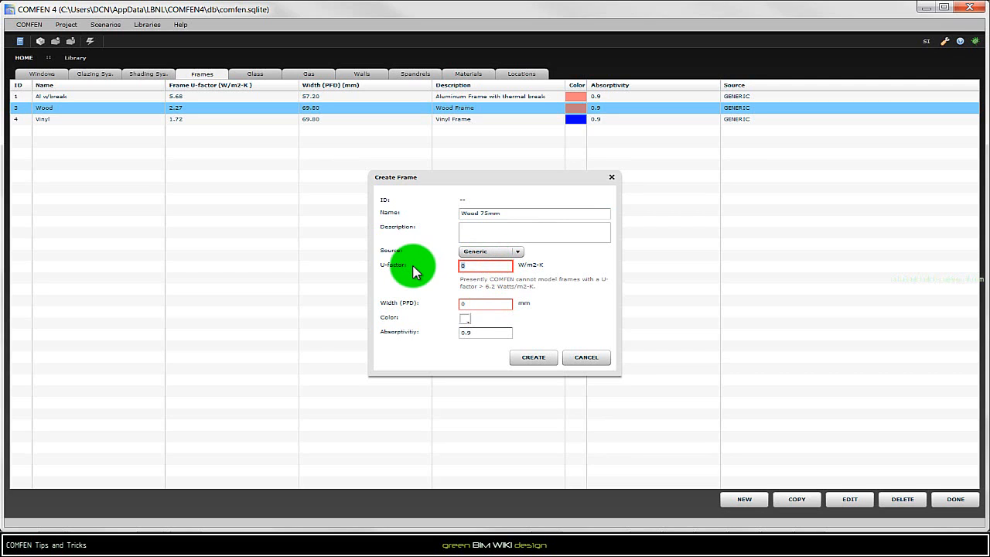
{"action": "type", "text": "2"}
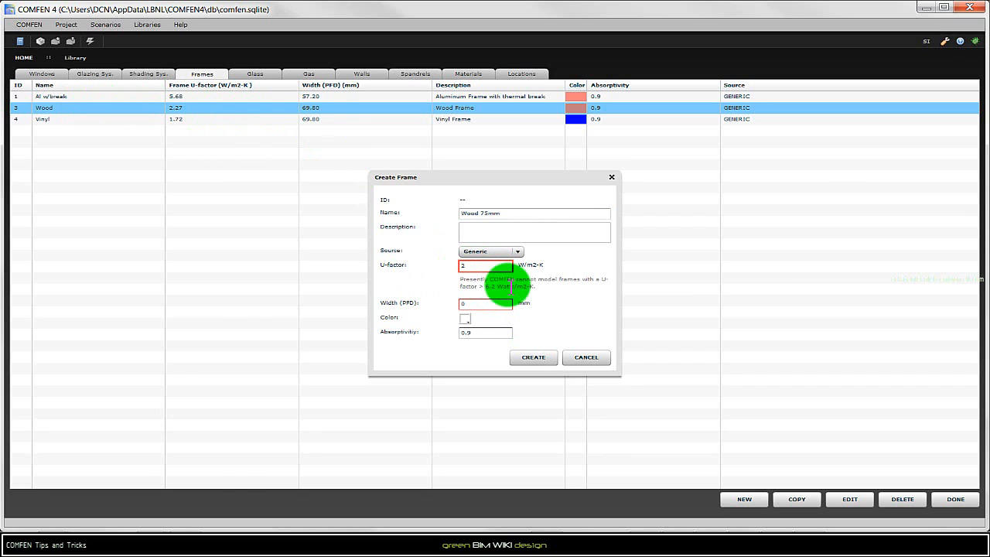
{"action": "type", "text": ".25"}
Set the frame's width to 75 mm and its color to orange-red, and create the frame.
{"action": "left_click", "coordinate": [473, 303]}
{"action": "left_click_drag", "start_coordinate": [458, 303], "coordinate": [430, 307]}
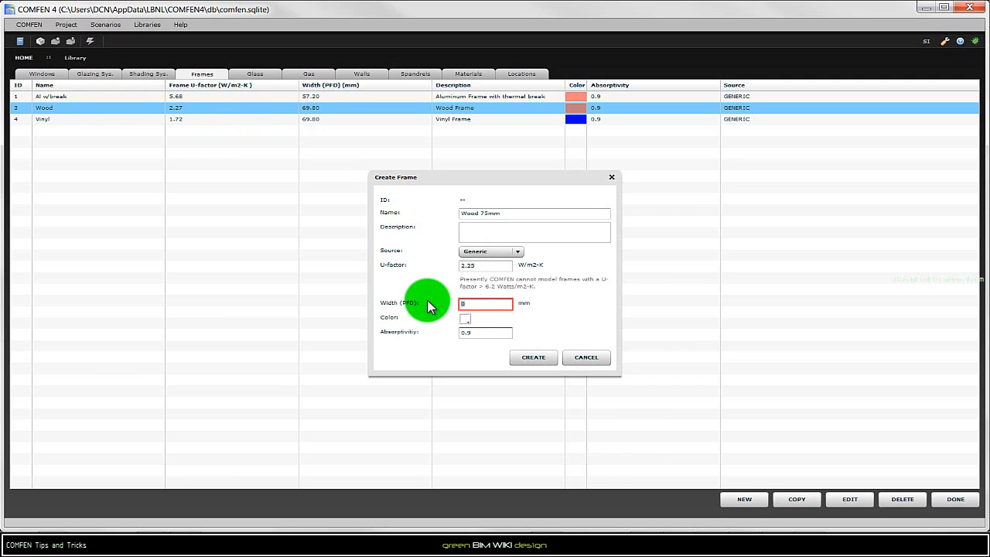
{"action": "type", "text": "75"}
{"action": "left_click", "coordinate": [464, 319]}
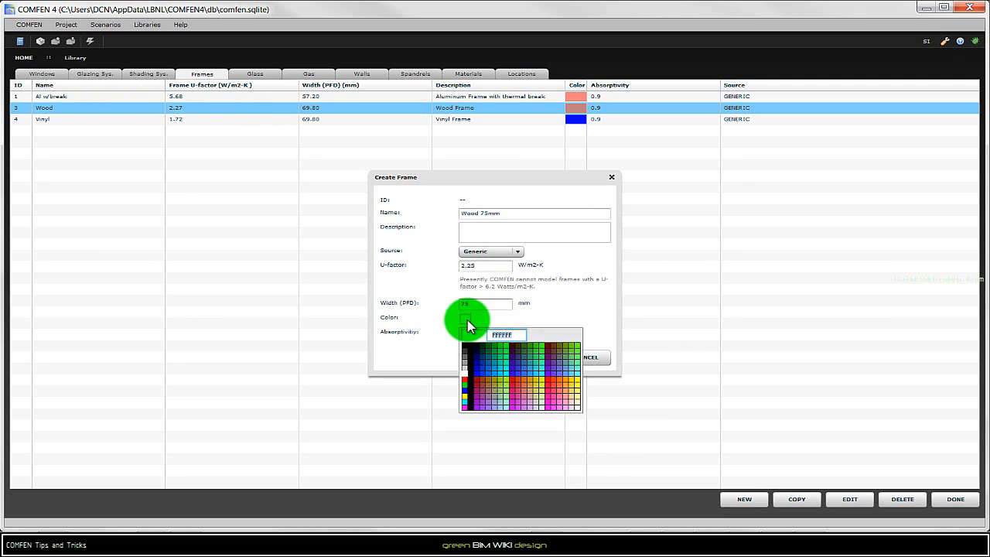
{"action": "left_click", "coordinate": [487, 343]}
{"action": "left_click", "coordinate": [492, 332]}
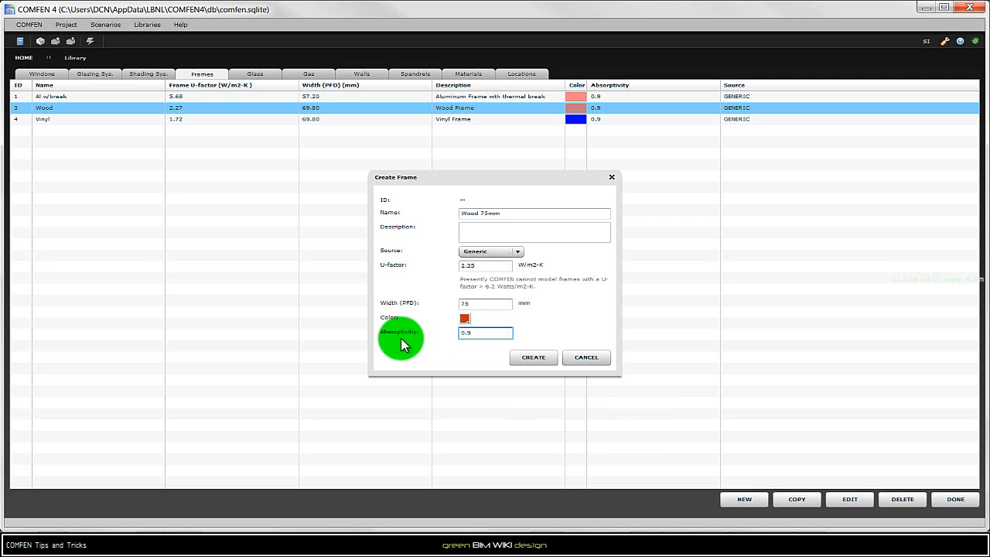
{"action": "left_click", "coordinate": [533, 357]}
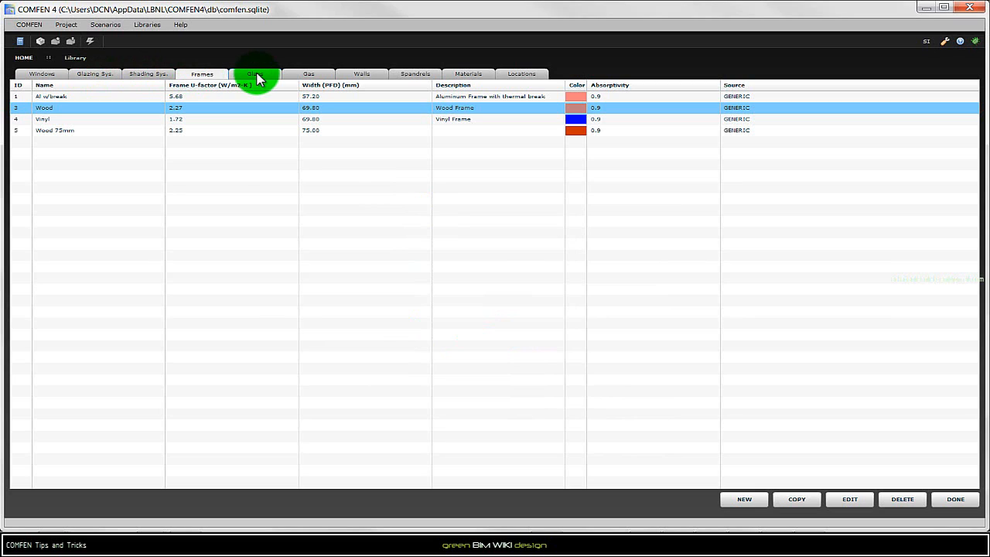
Start a new window in the window library and name it "Window Test 1".
{"action": "left_click", "coordinate": [38, 78]}
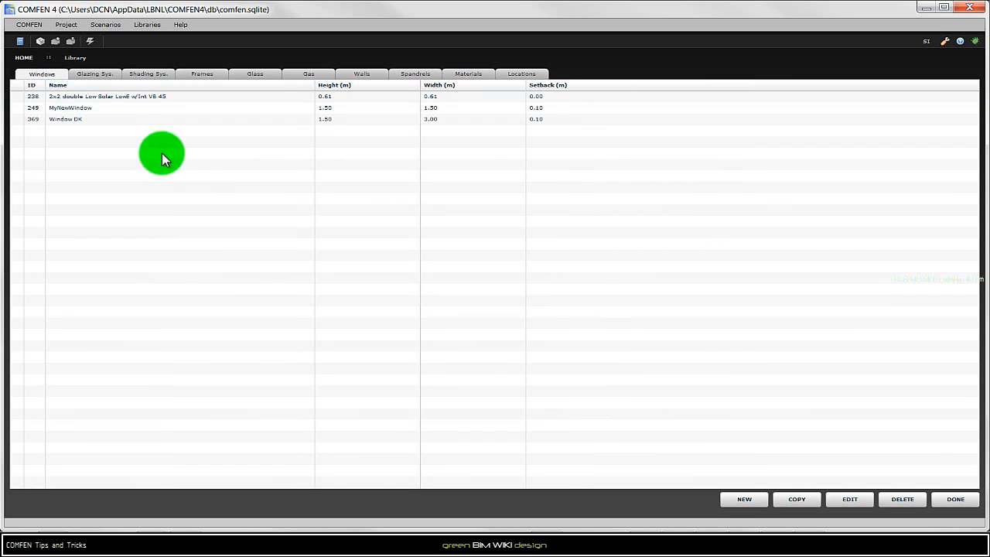
{"action": "left_click", "coordinate": [742, 499]}
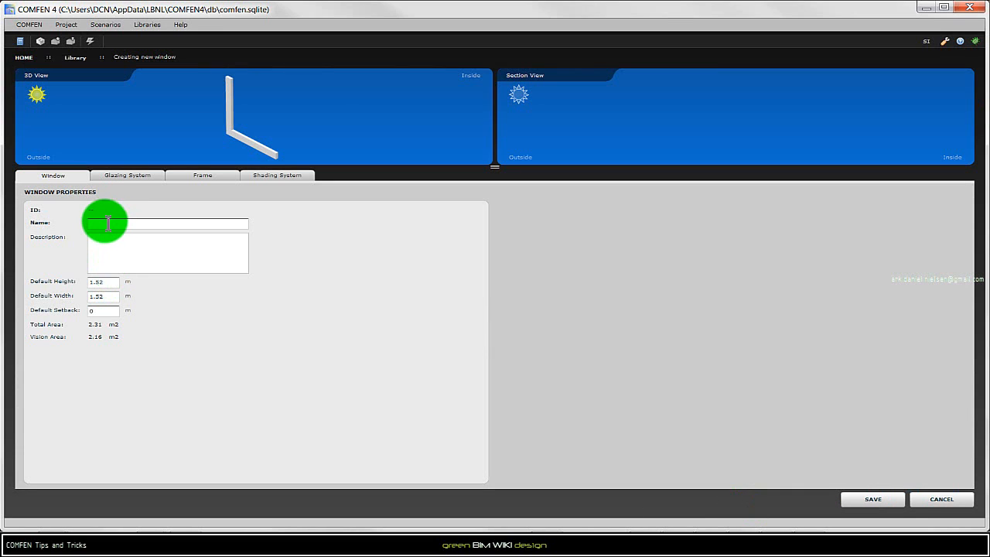
{"action": "left_click", "coordinate": [107, 223]}
{"action": "type", "text": "Window Test 1"}
Set the window's default height to 1.5 m, default width to 3 m and default setback to 0.1 m.
{"action": "left_click", "coordinate": [102, 282]}
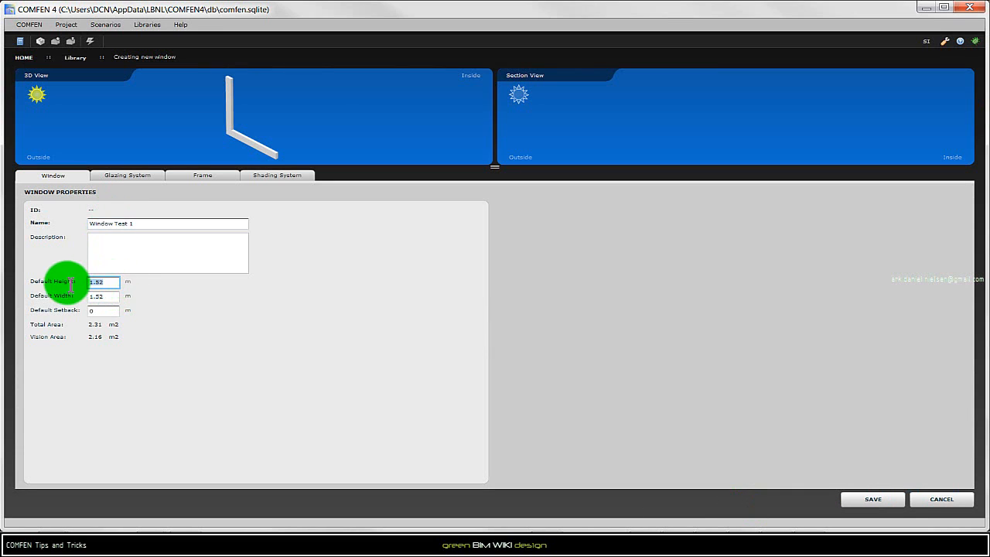
{"action": "type", "text": "1.5"}
{"action": "key", "text": "Tab"}
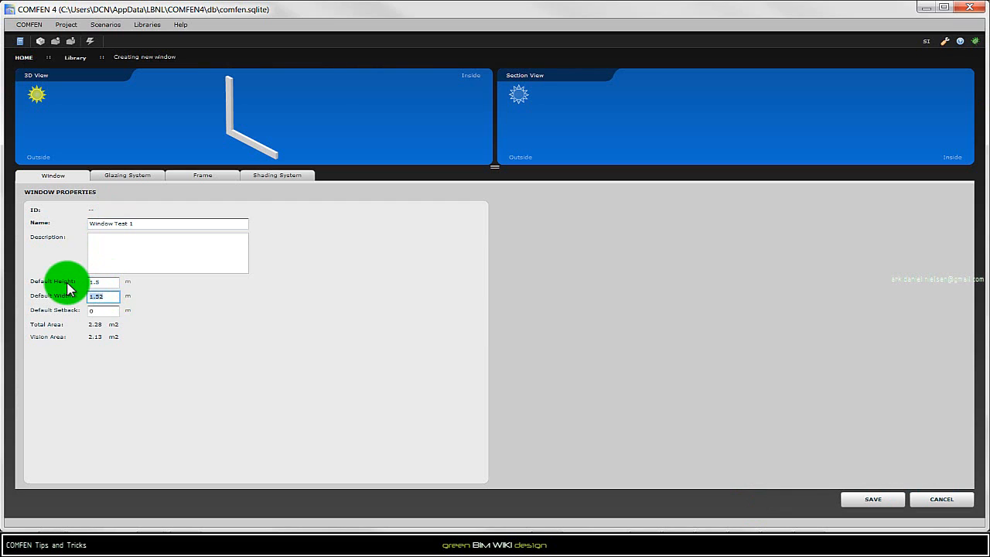
{"action": "type", "text": "3"}
{"action": "key", "text": "Tab"}
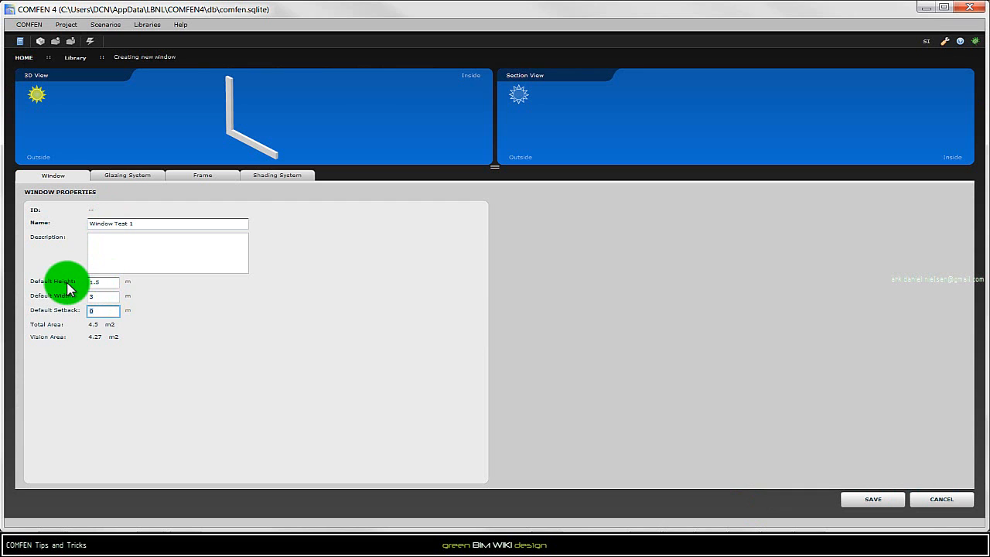
{"action": "type", "text": "0.1"}
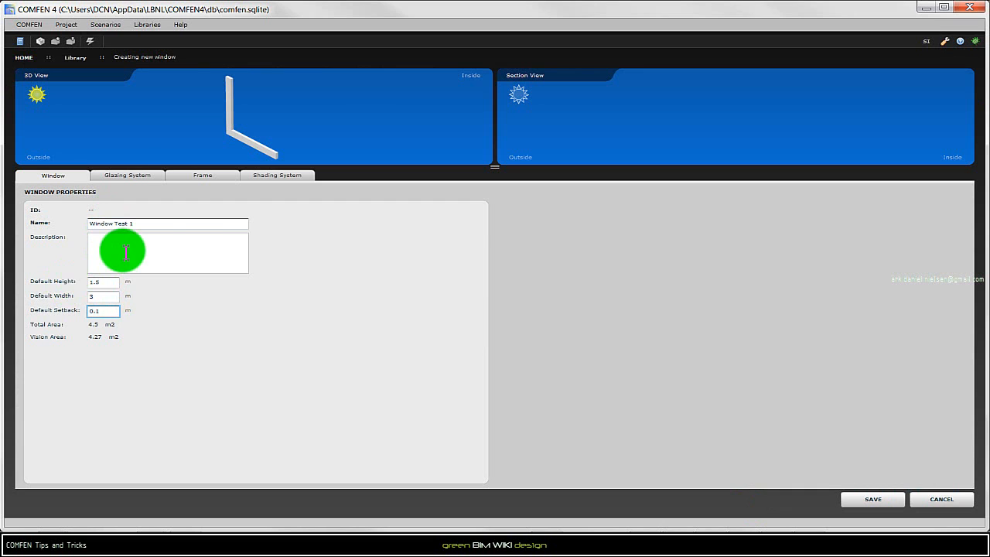
Assign the glazing system "Glazing test 1" from the library to the window.
{"action": "left_click", "coordinate": [126, 175]}
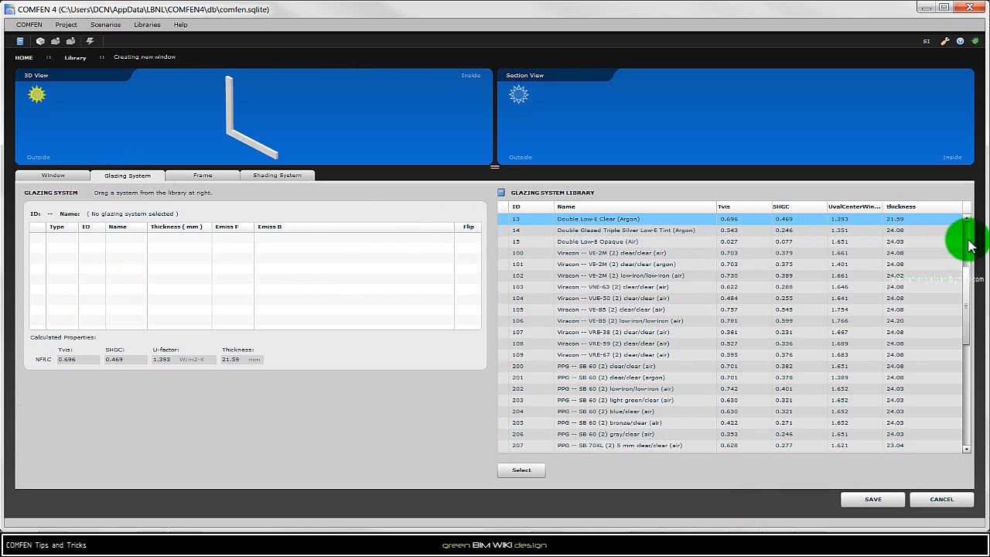
{"action": "left_click_drag", "start_coordinate": [966, 239], "coordinate": [629, 453]}
{"action": "left_click", "coordinate": [600, 447]}
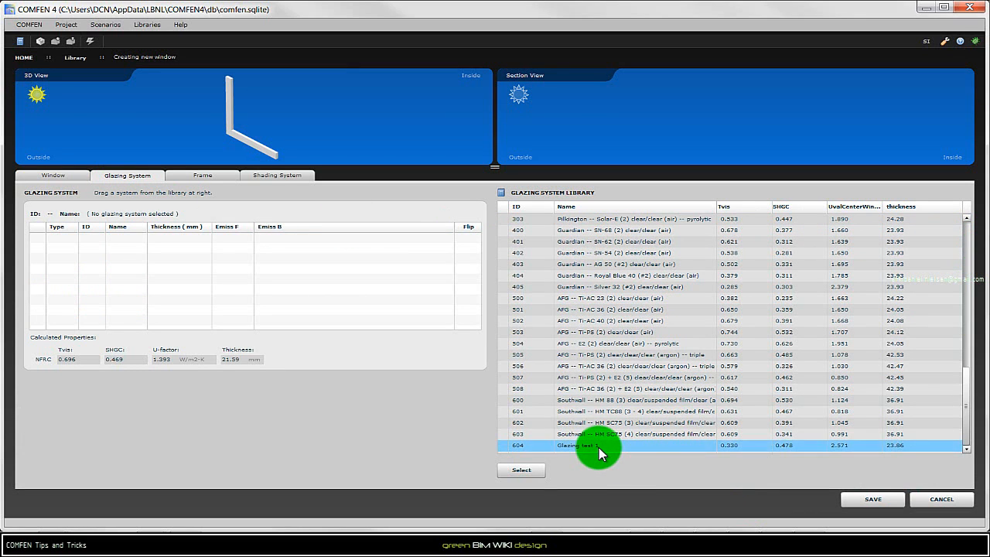
{"action": "left_click", "coordinate": [521, 470]}
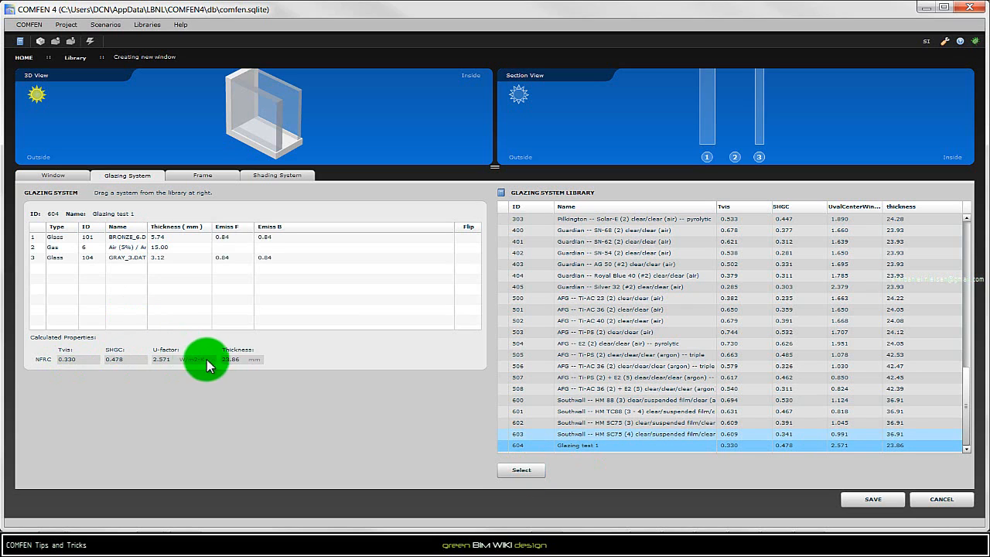
Assign the "Wood 75mm" frame from the frame library to the window.
{"action": "left_click", "coordinate": [203, 175]}
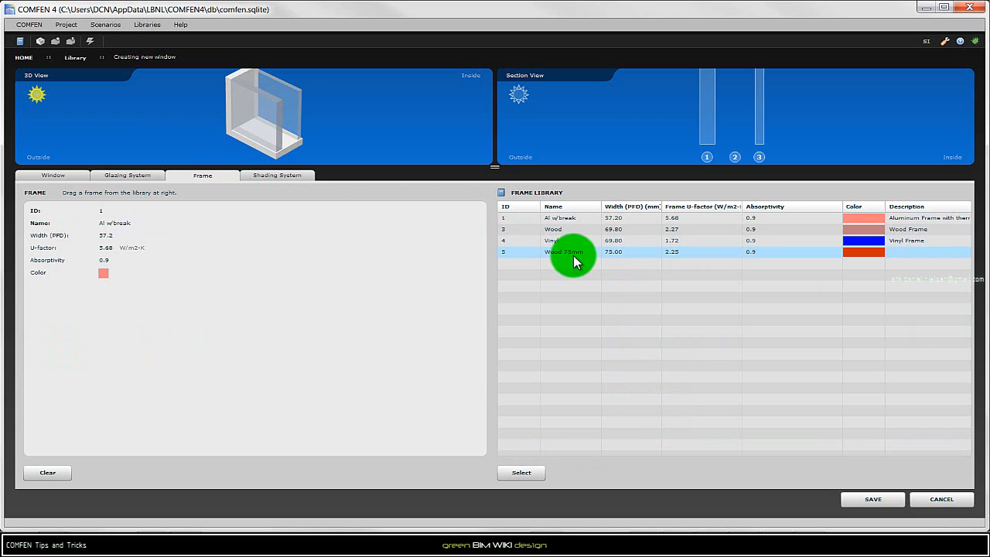
{"action": "left_click", "coordinate": [573, 255]}
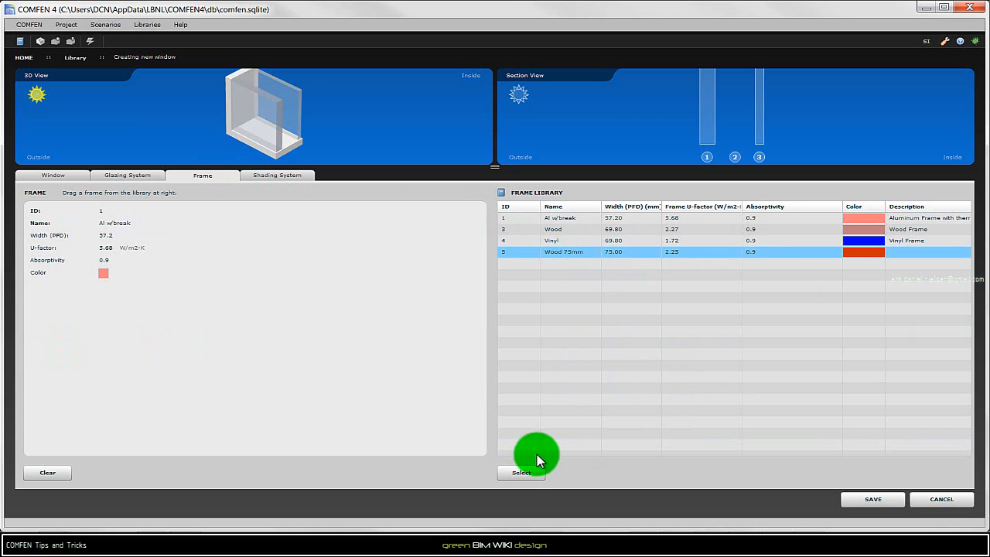
{"action": "left_click", "coordinate": [522, 472]}
Choose "Shading System Test" as the window's shading system, check its properties, then save the window and leave the library.
{"action": "left_click", "coordinate": [270, 178]}
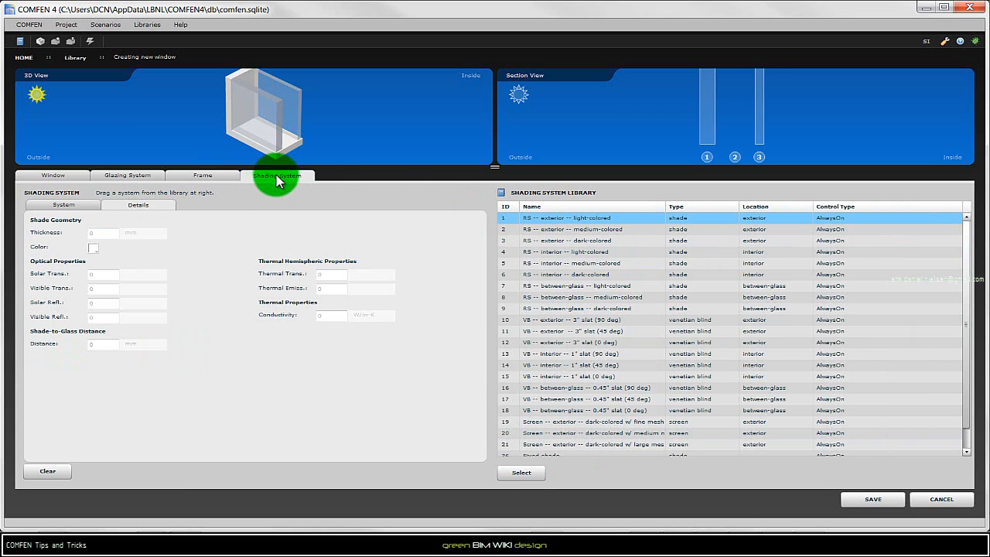
{"action": "left_click_drag", "start_coordinate": [966, 241], "coordinate": [966, 303]}
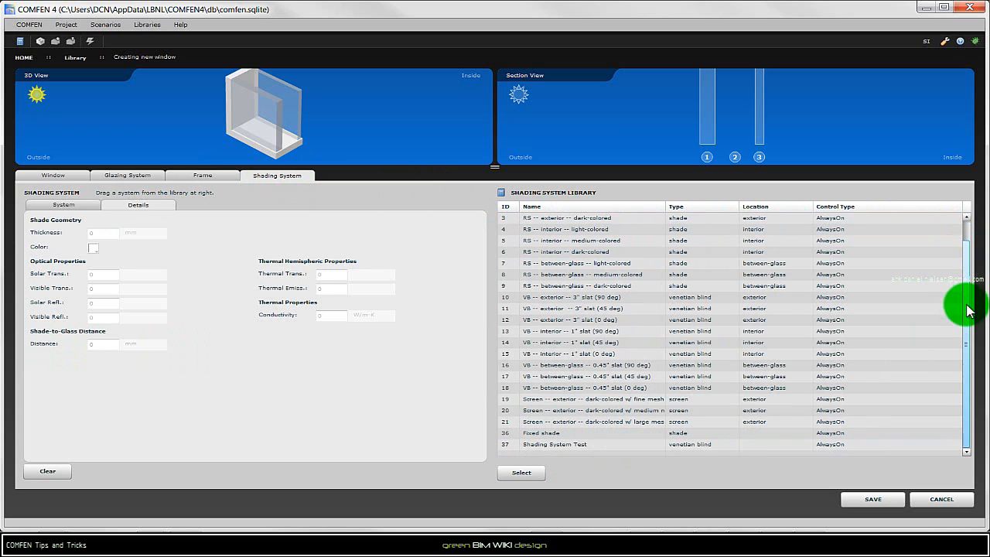
{"action": "left_click", "coordinate": [582, 447]}
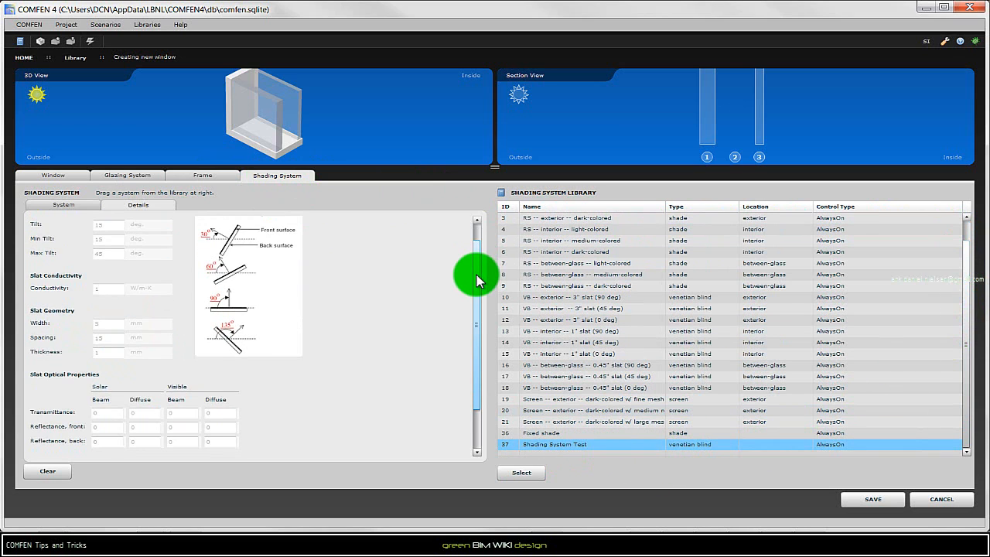
{"action": "left_click_drag", "start_coordinate": [470, 271], "coordinate": [478, 236]}
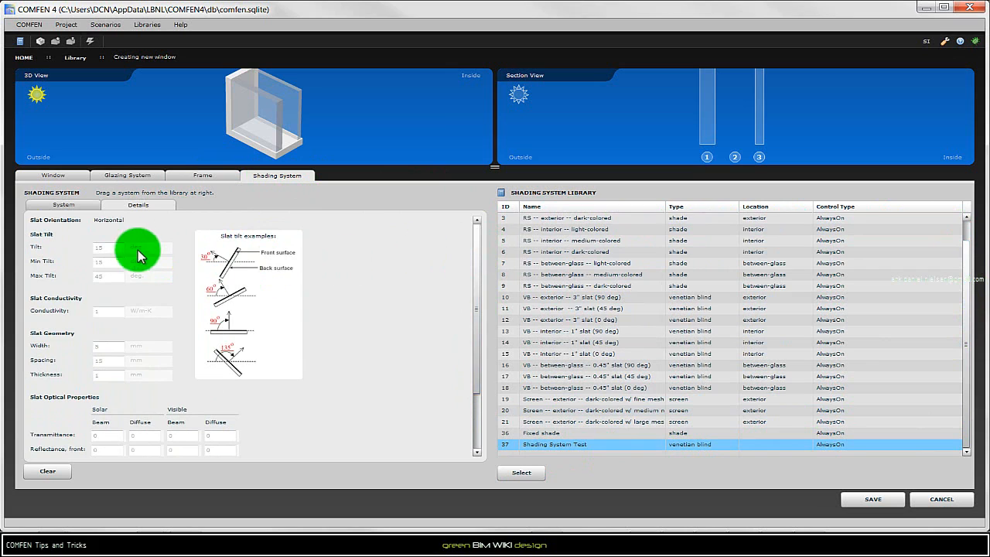
{"action": "left_click", "coordinate": [82, 204]}
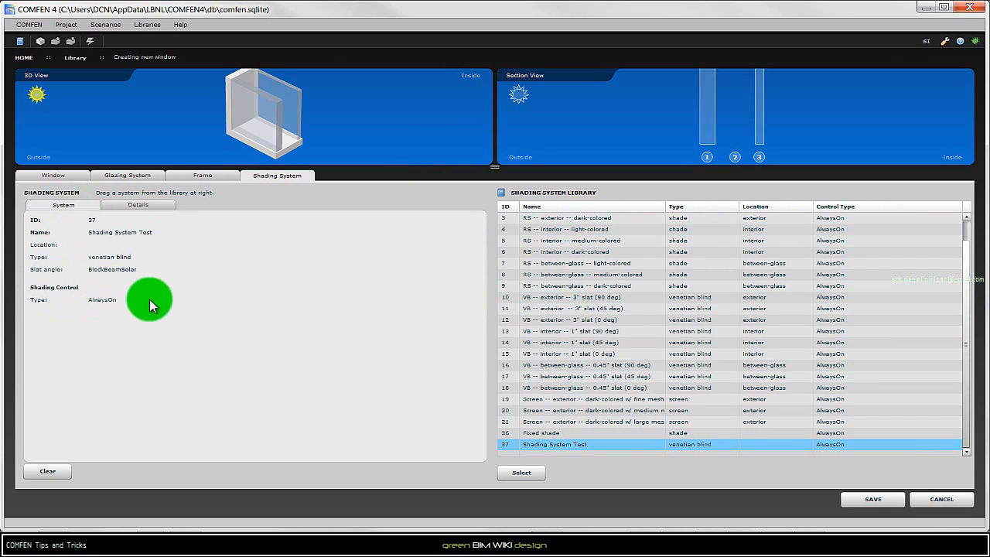
{"action": "left_click", "coordinate": [873, 499]}
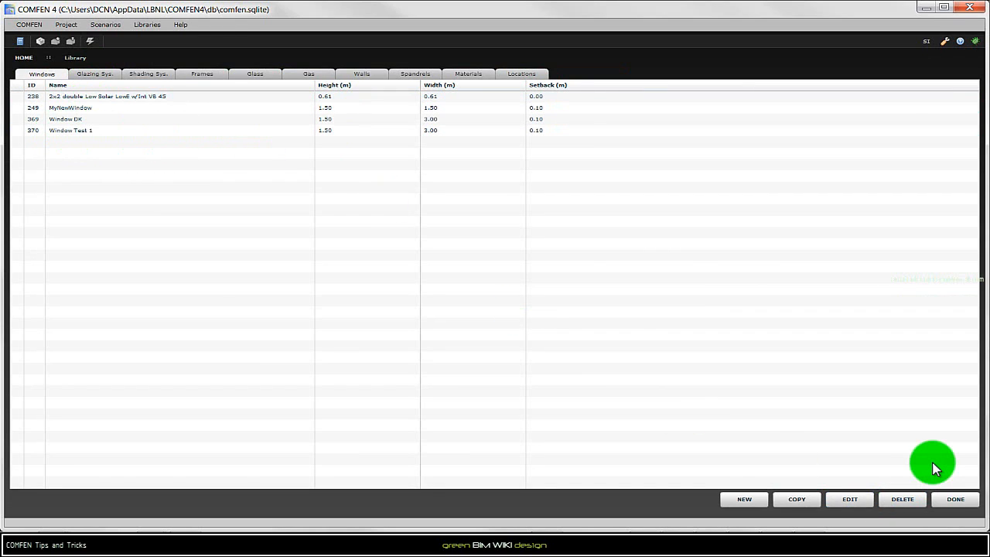
{"action": "left_click", "coordinate": [952, 501]}
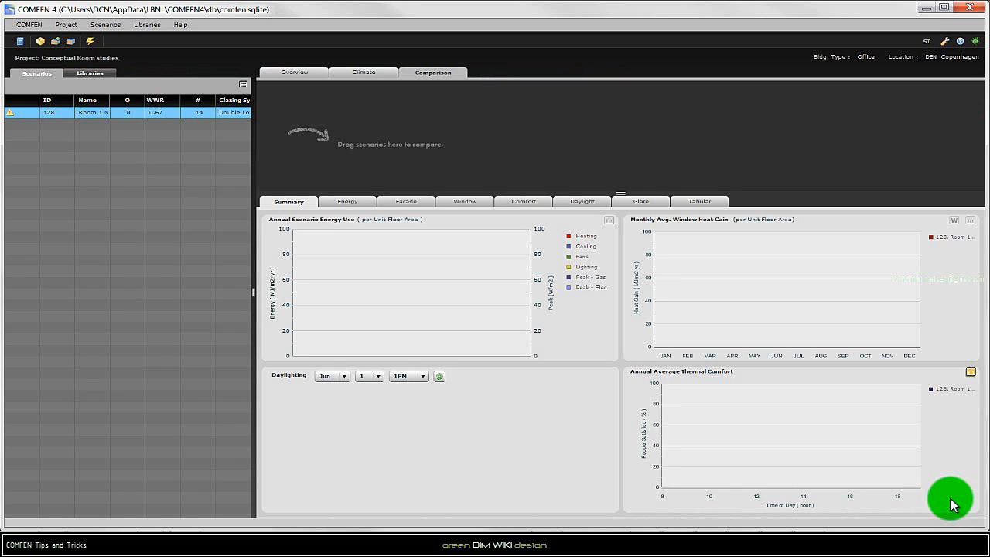